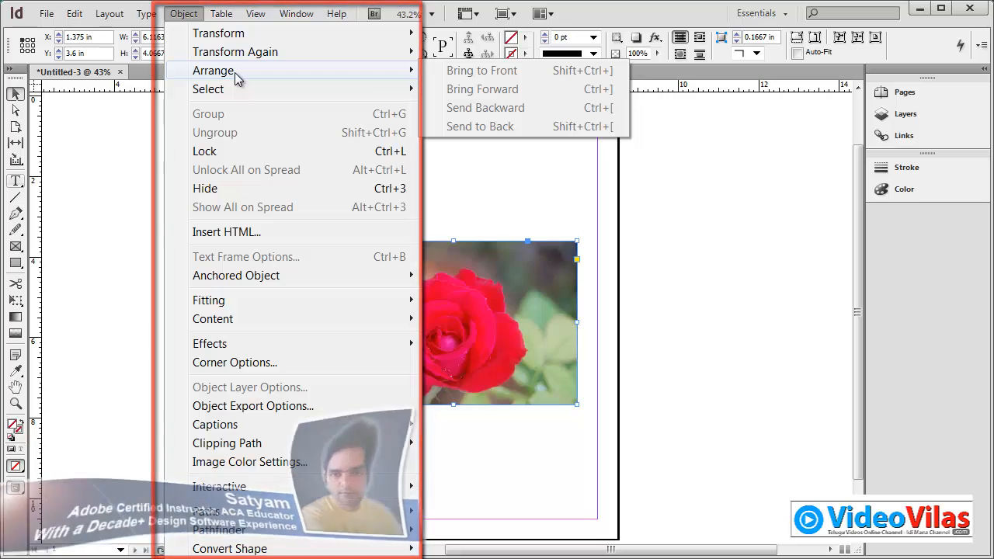
Step: Duplicate the rose image, placing the copy up and to the right at about X 2.63 in, Y 2.26 in
mouse_move(249, 91)
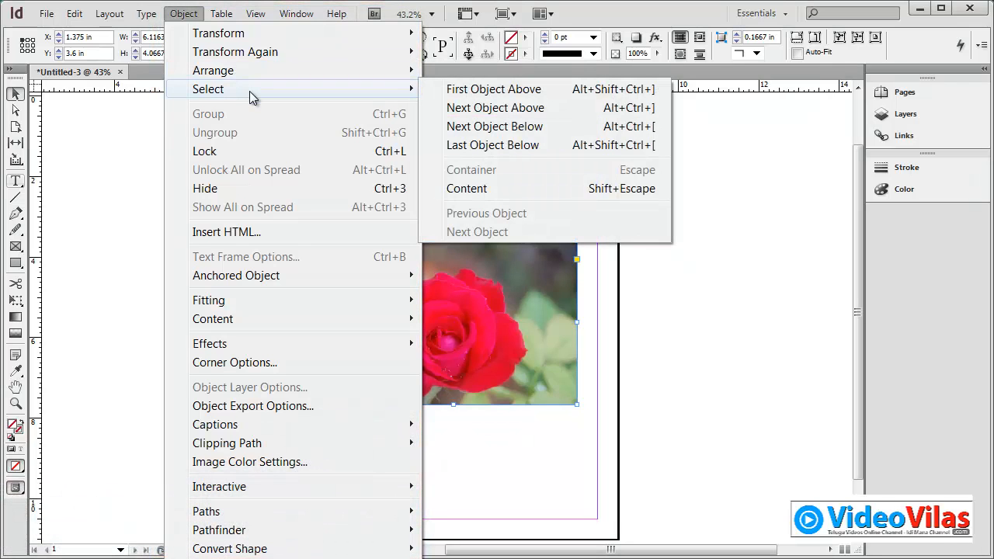
mouse_move(252, 74)
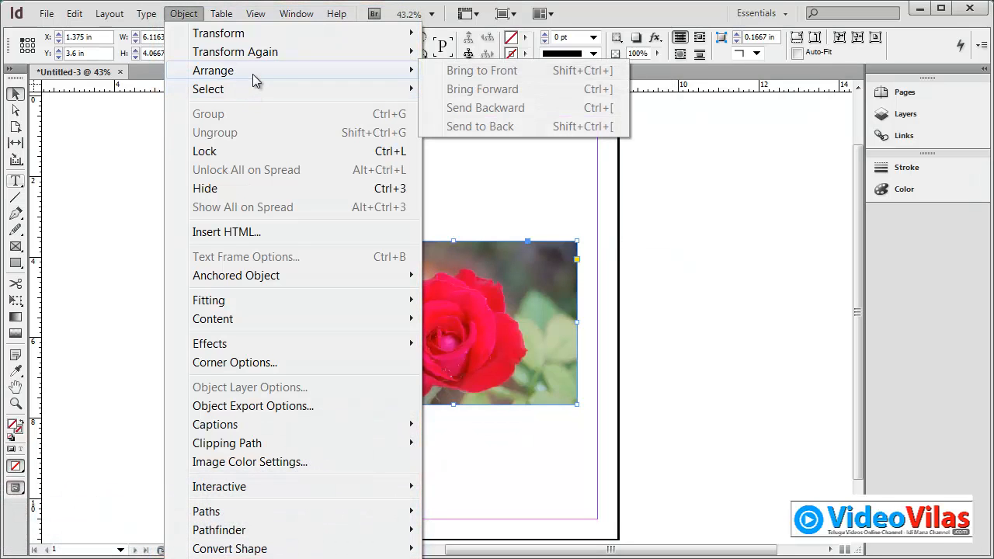
left_click(635, 326)
left_click_drag(582, 285, 582, 285)
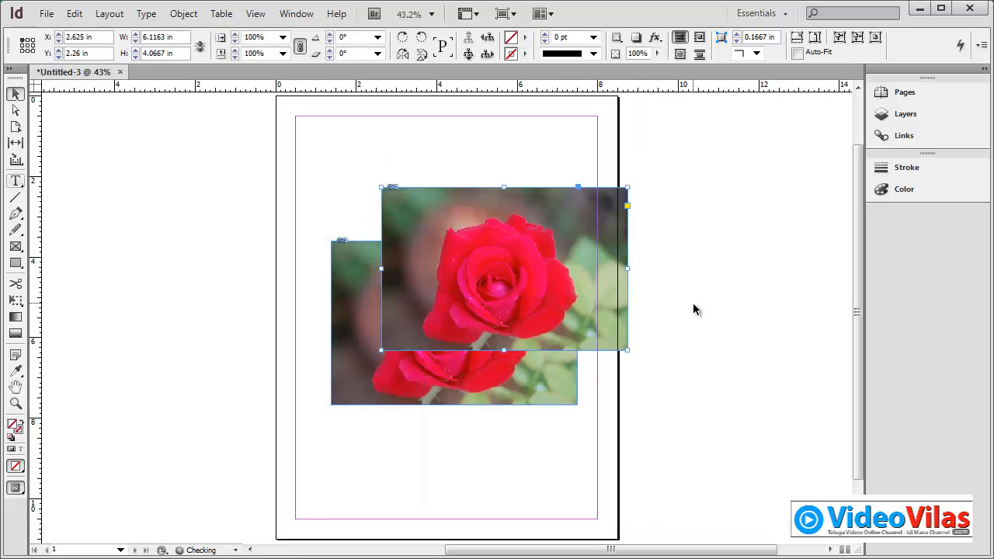
left_click(693, 304)
Step: Rotate the original rose image to -10° and move it down to about X 1.46 in, Y 5.13 in
left_click(350, 279)
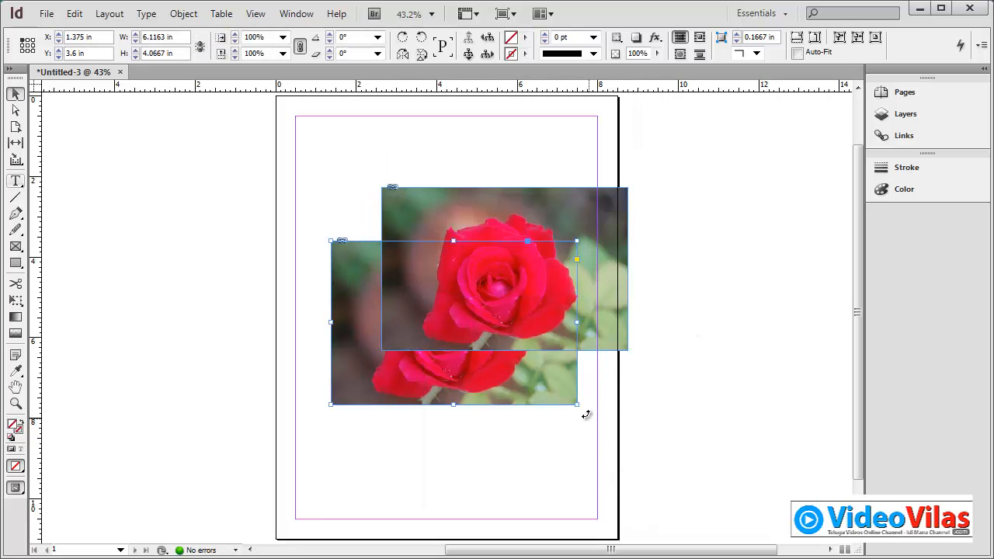
left_click_drag(584, 415, 530, 483)
Step: Rotate the copied rose image to 6.5° and move it to about X 1.8 in, Y 3.03 in
left_click(619, 340)
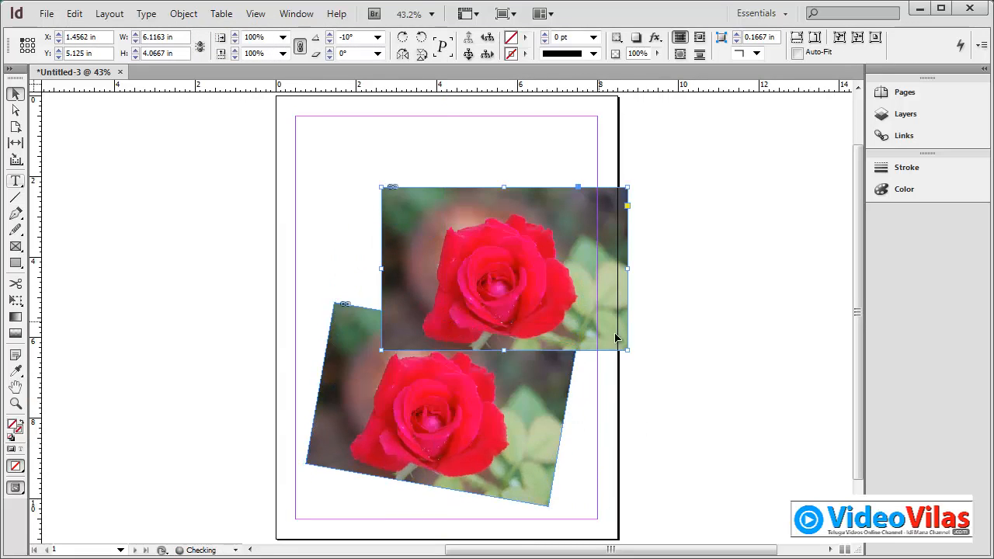
left_click_drag(631, 351, 626, 279)
left_click(658, 261)
left_click_drag(536, 277, 574, 287)
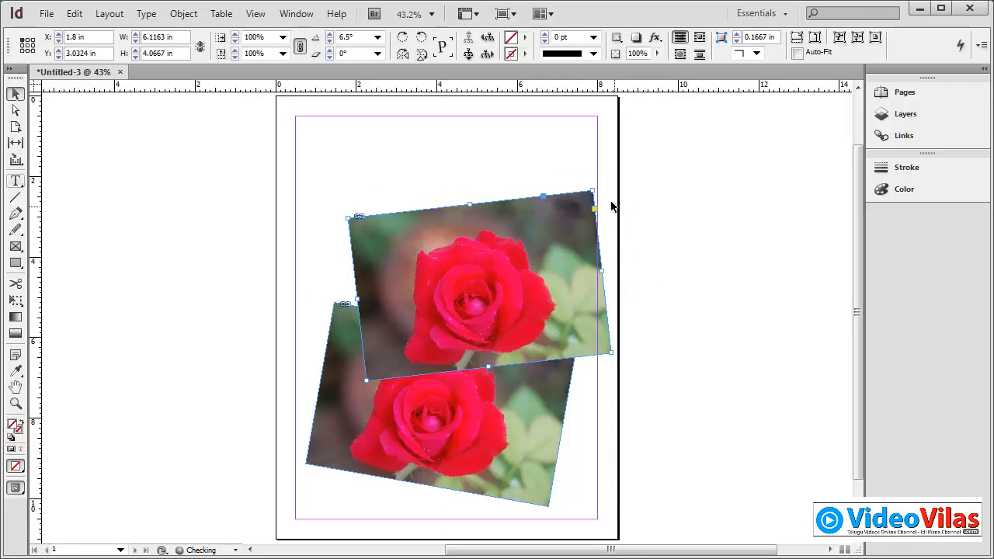
Step: Scale the copied rose image down with its content and reposition it so it slightly overlaps the lower image
left_click_drag(592, 189, 533, 243)
left_click_drag(500, 277, 500, 277)
left_click(582, 329)
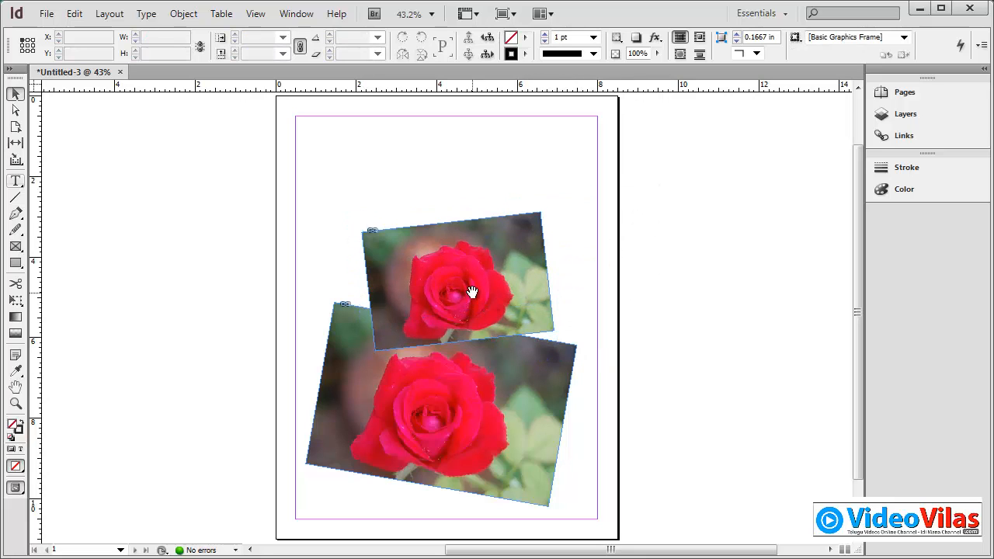
Step: Bring the larger, lower rose image to the front of the smaller one
left_click(527, 385)
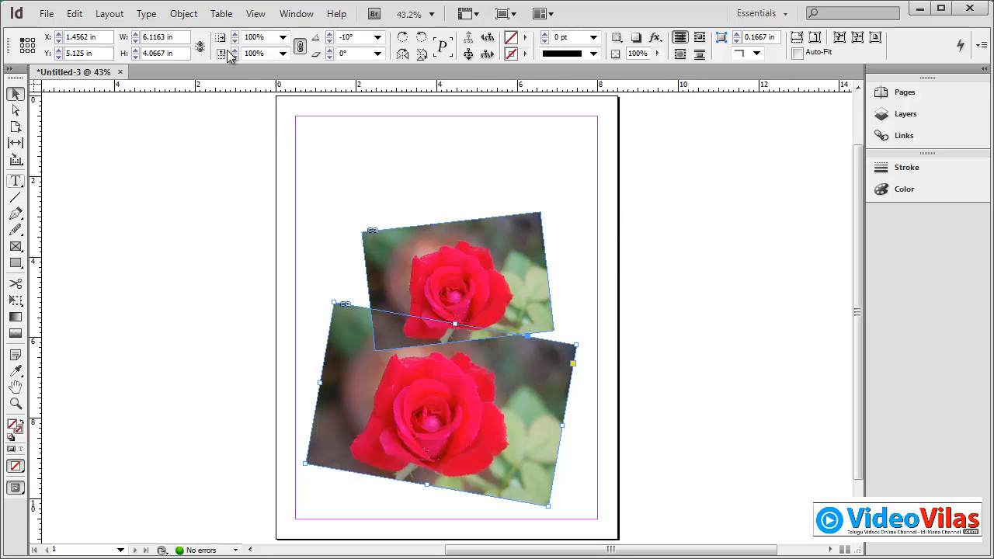
left_click(191, 17)
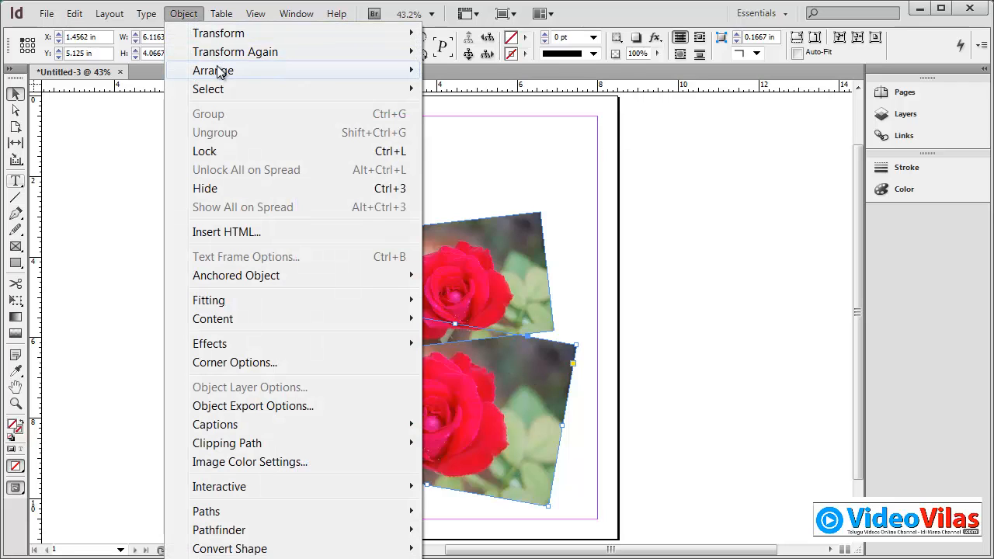
mouse_move(201, 71)
left_click(478, 70)
left_click(630, 189)
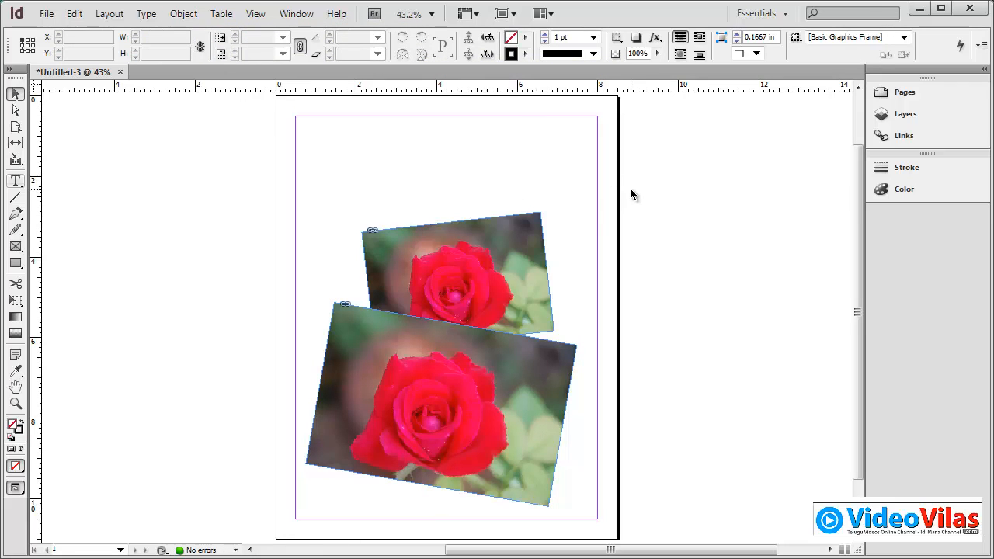
Step: Scale both rose images down together and move the pair up into the upper middle of the page
key("ctrl+a")
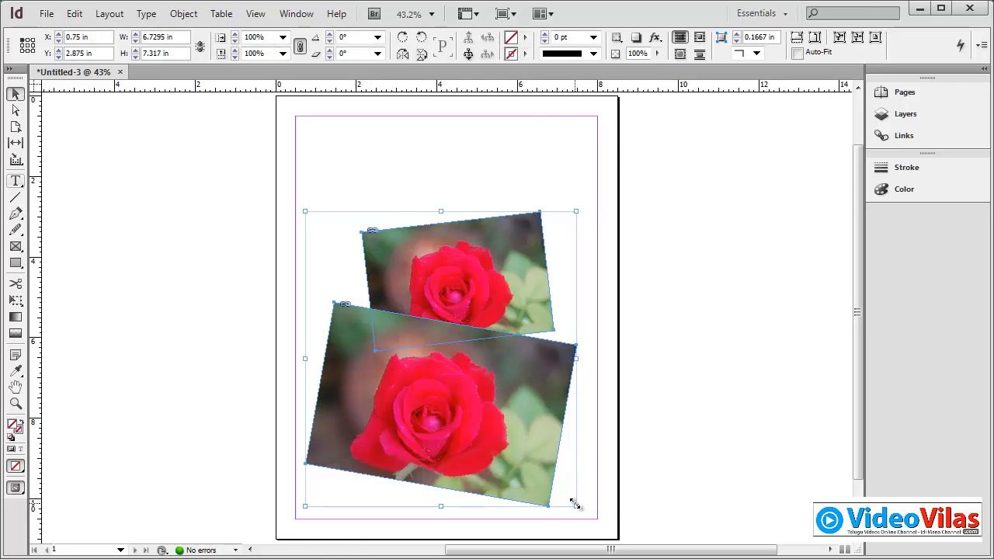
left_click_drag(576, 506, 466, 411)
left_click_drag(449, 340, 504, 289)
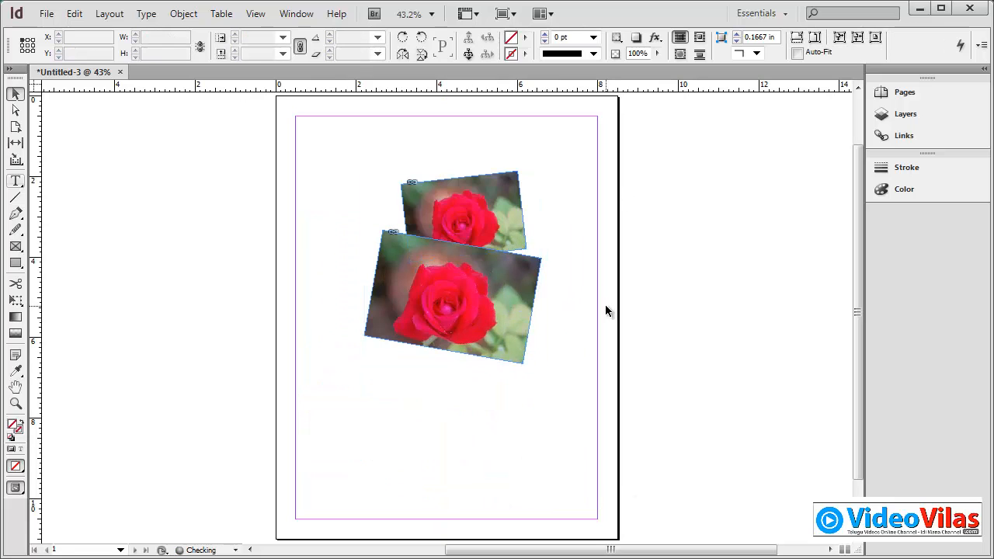
left_click(605, 304)
Step: Select the smaller rose image behind the larger one
left_click(185, 14)
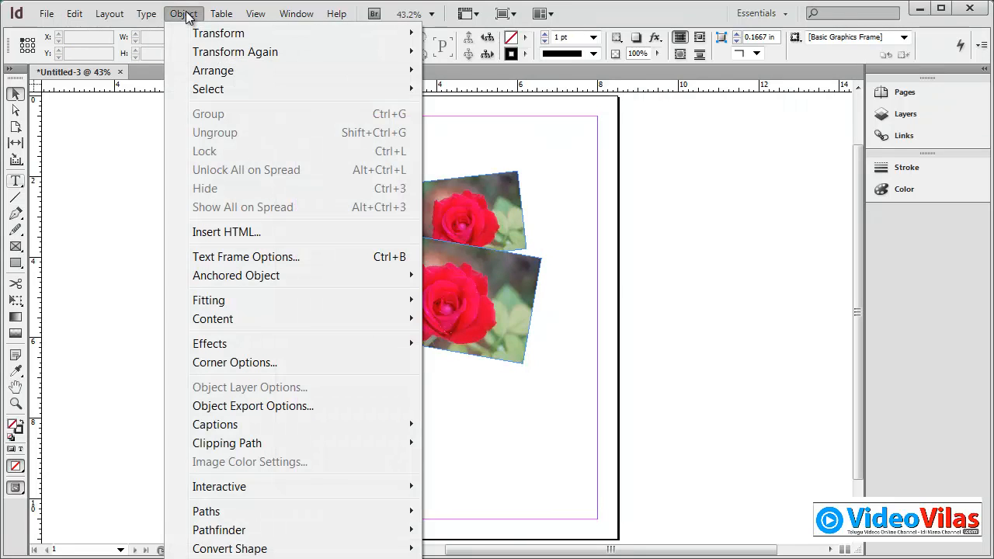
mouse_move(206, 51)
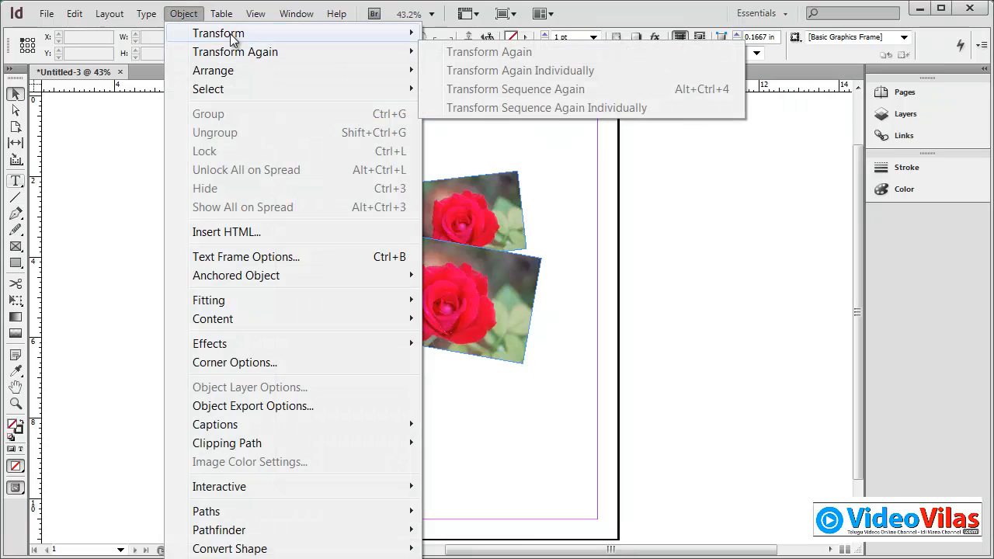
mouse_move(233, 39)
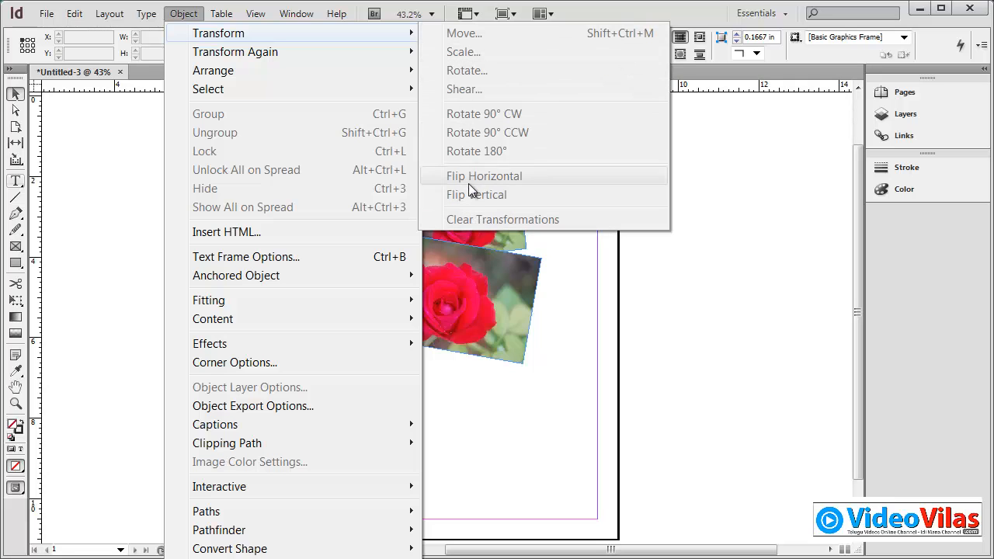
left_click(127, 128)
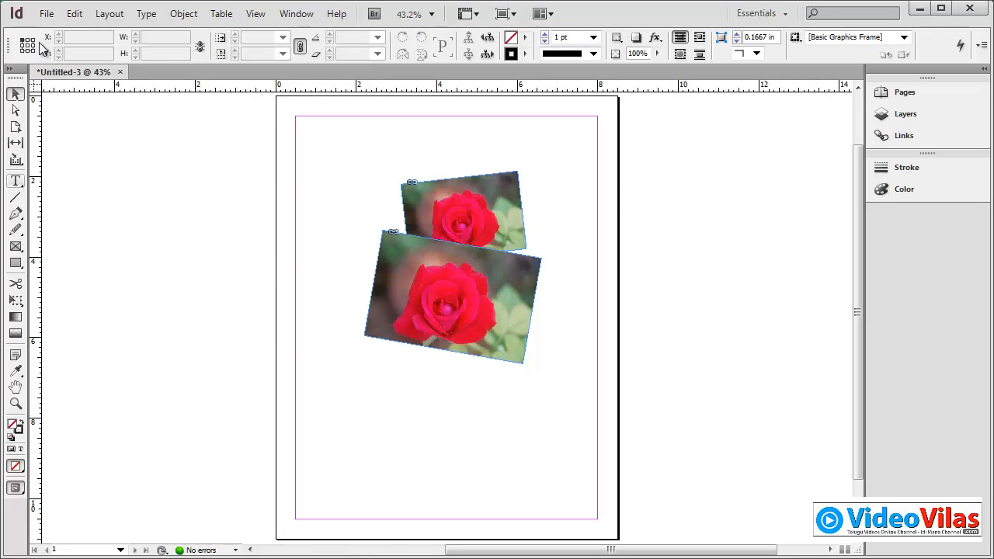
left_click(449, 186)
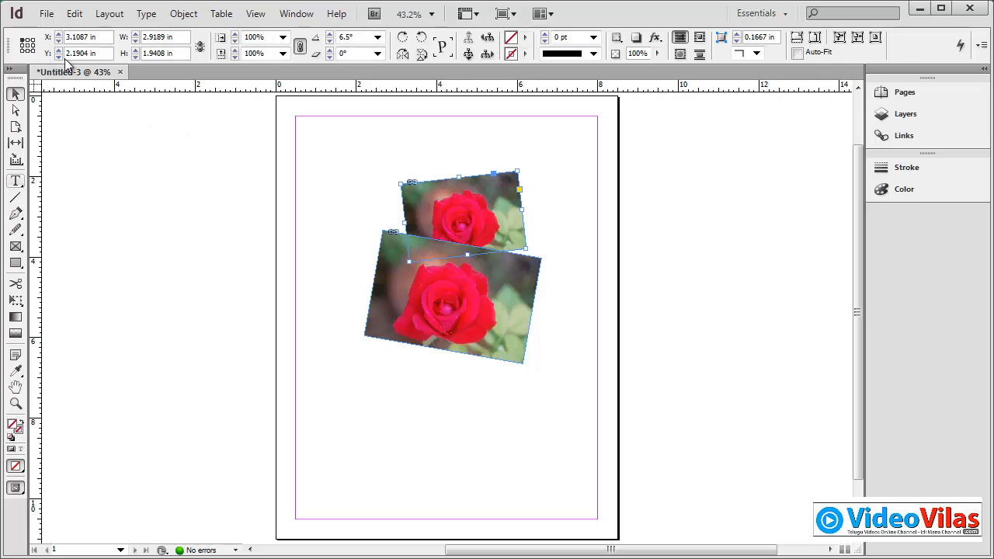
left_click(184, 14)
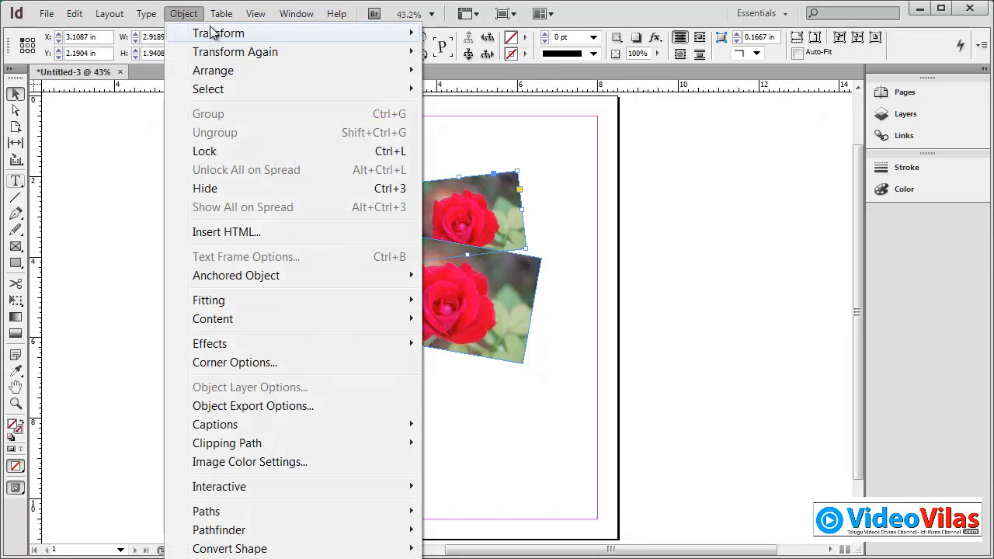
mouse_move(218, 35)
left_click(464, 33)
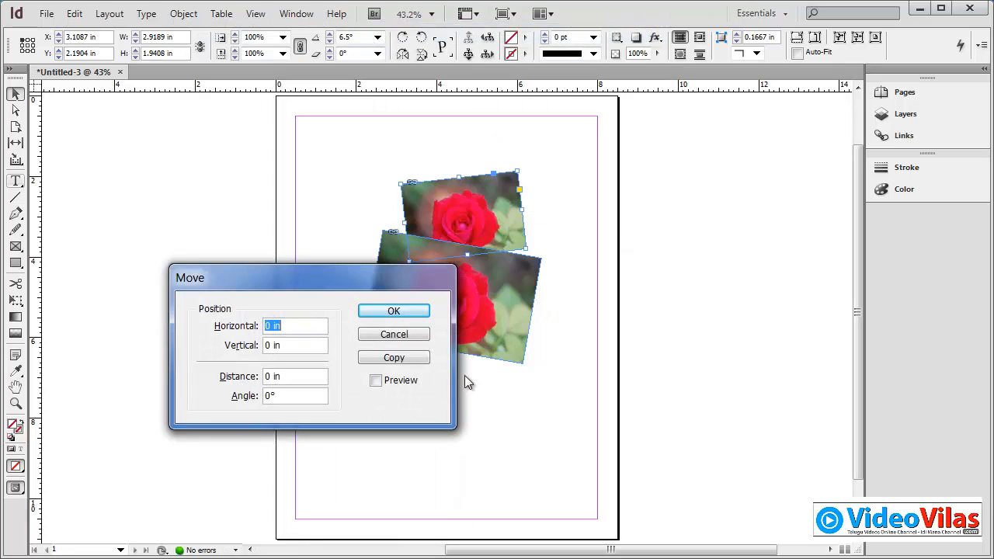
left_click(390, 337)
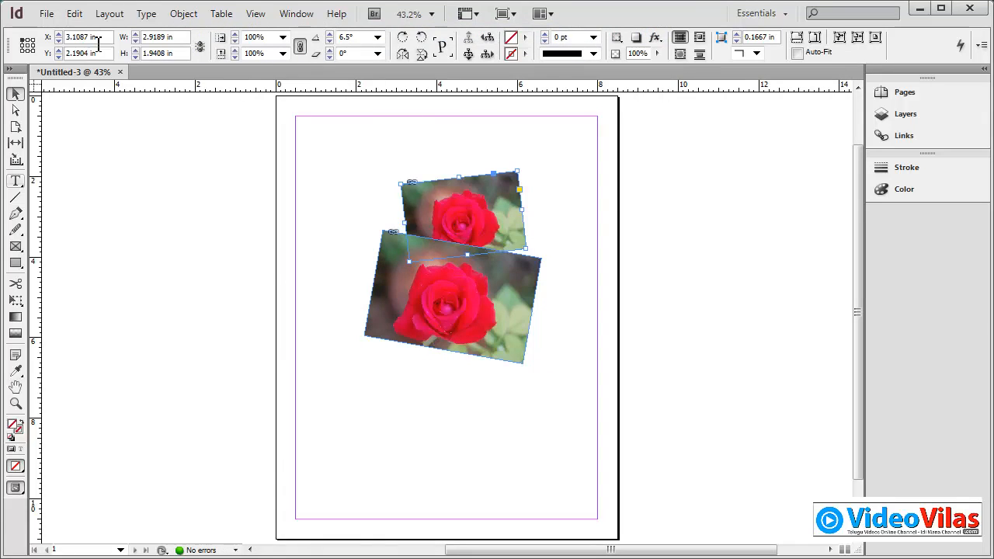
Step: Position the smaller rose image at X 1 in and Y 1 in
left_click_drag(107, 38, 28, 44)
type("1")
key("Tab")
type("1")
key("Tab")
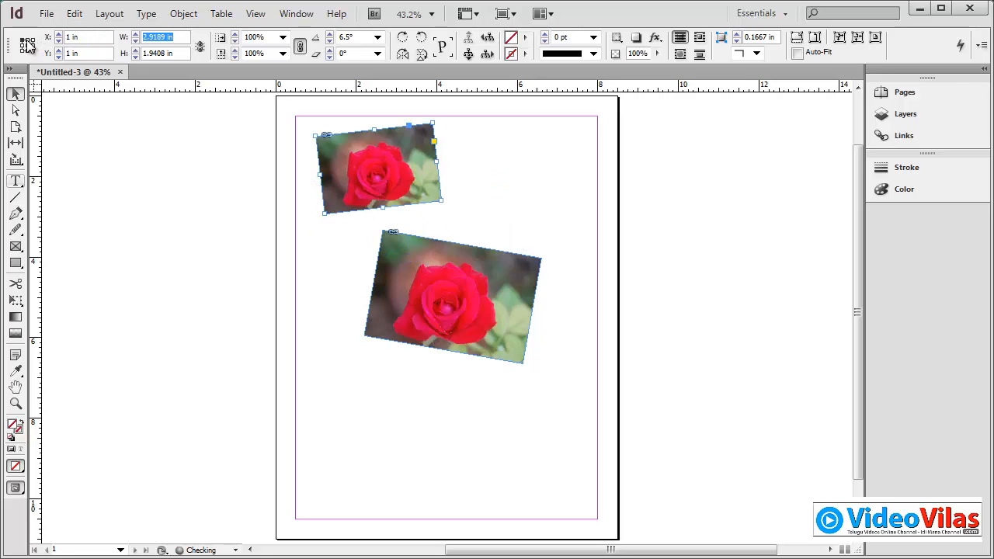
Step: Move the smaller rose image by 1 in horizontally and 1 in vertically with the Move command, with preview enabled
left_click(182, 14)
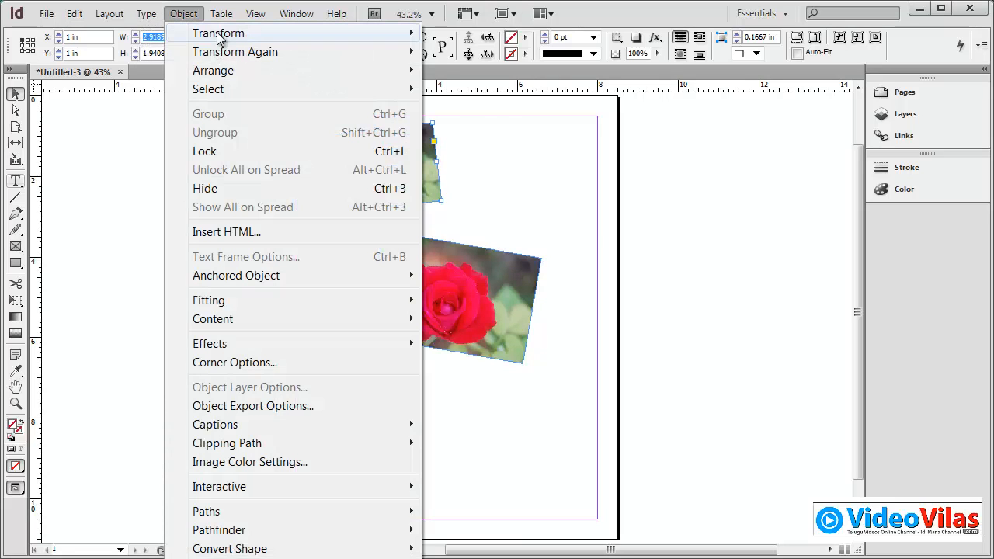
mouse_move(381, 35)
left_click(438, 35)
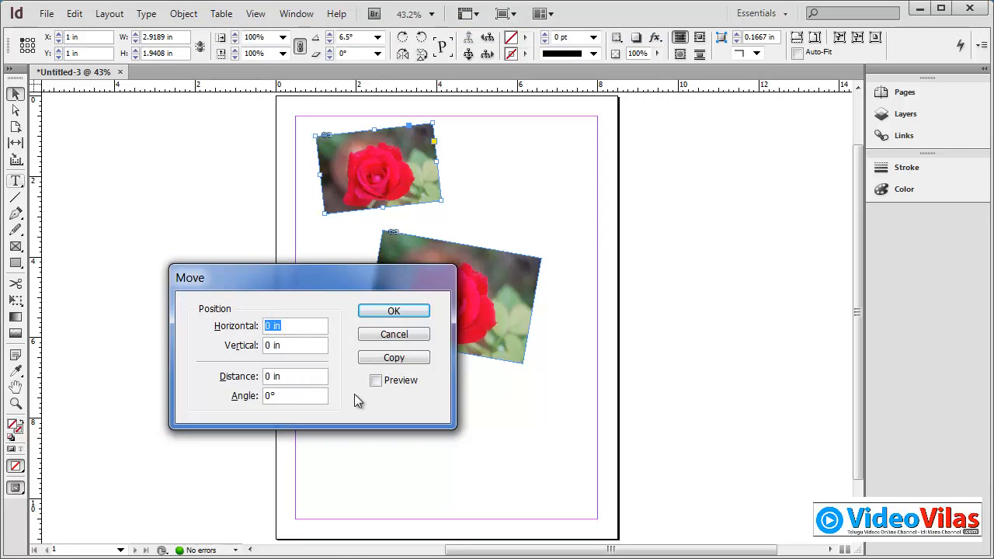
left_click(390, 380)
left_click_drag(300, 331, 163, 321)
type("1")
key("Tab")
type("1")
key("Tab")
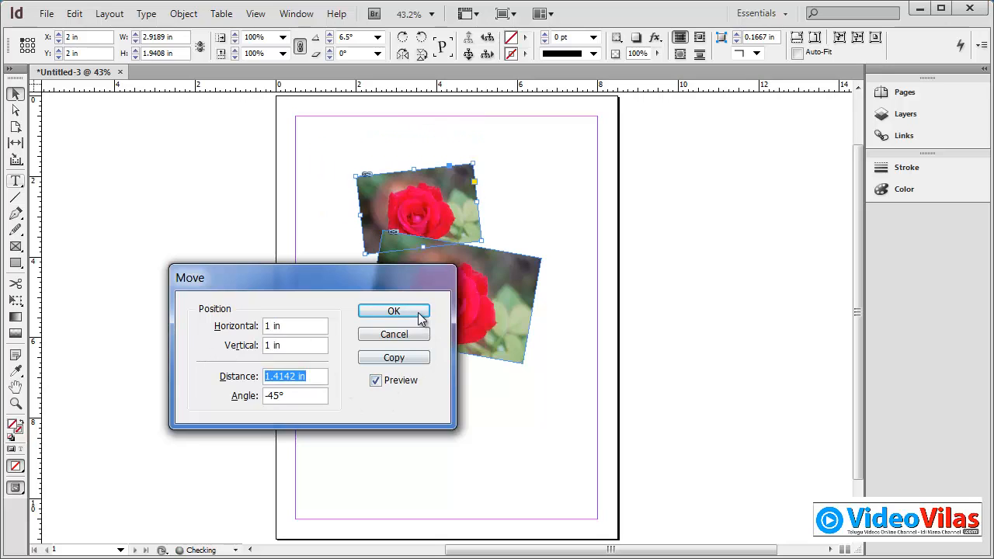
left_click(420, 313)
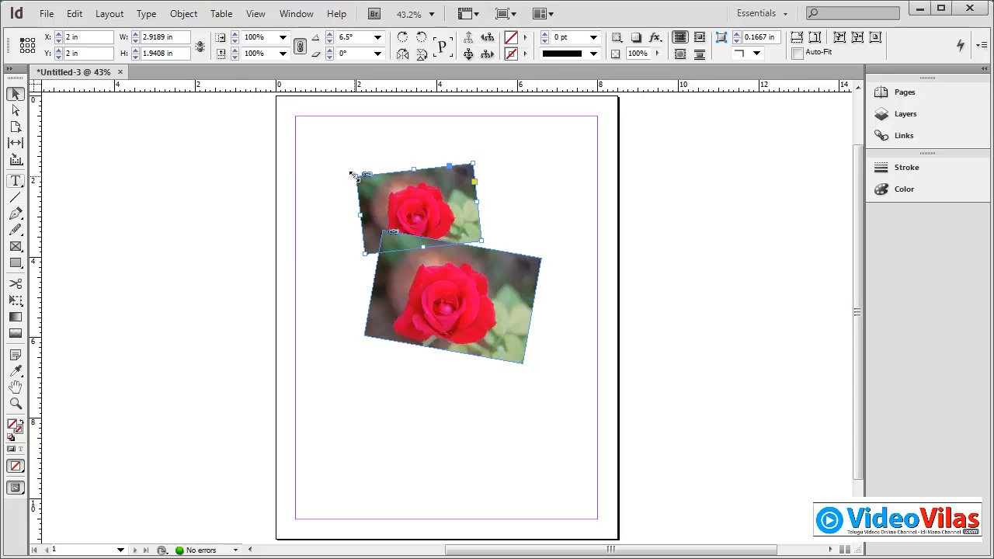
Step: Reset the smaller rose image's position to X 0 in and Y 0 in
triple_click(71, 36)
type("0")
key("Tab")
type("0")
key("Tab")
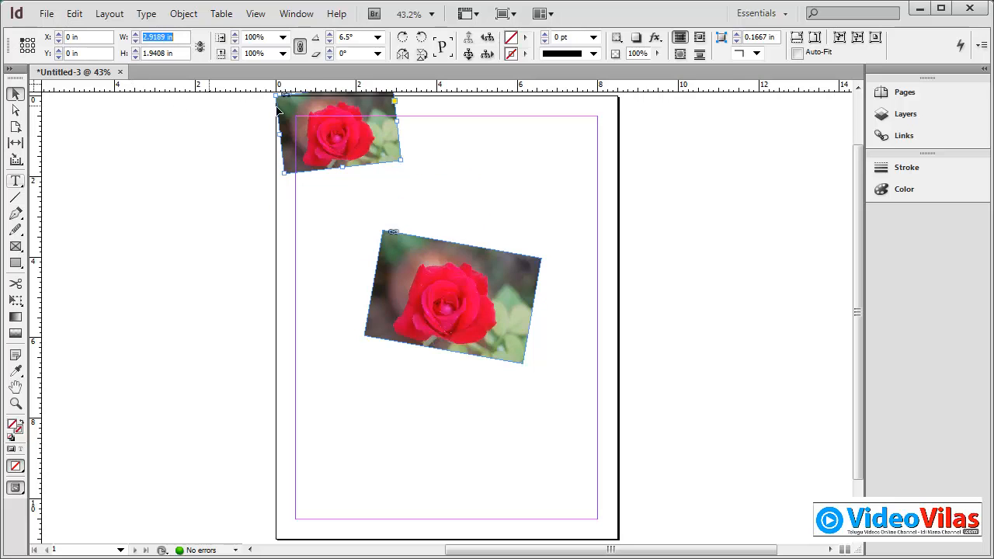
Step: Use the Move command to offset the smaller rose image from the page corner by 1 in horizontally and vertically
left_click(183, 14)
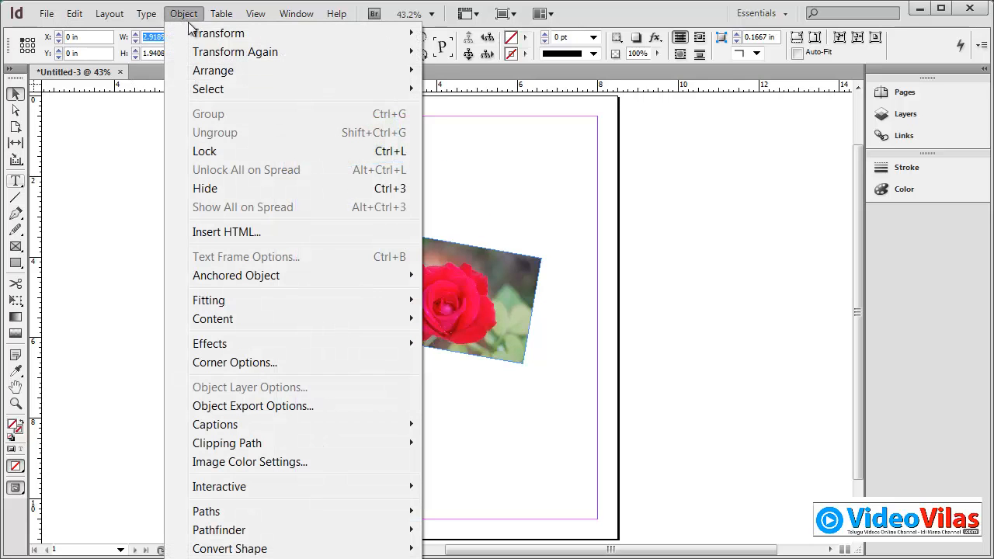
mouse_move(219, 34)
left_click(464, 33)
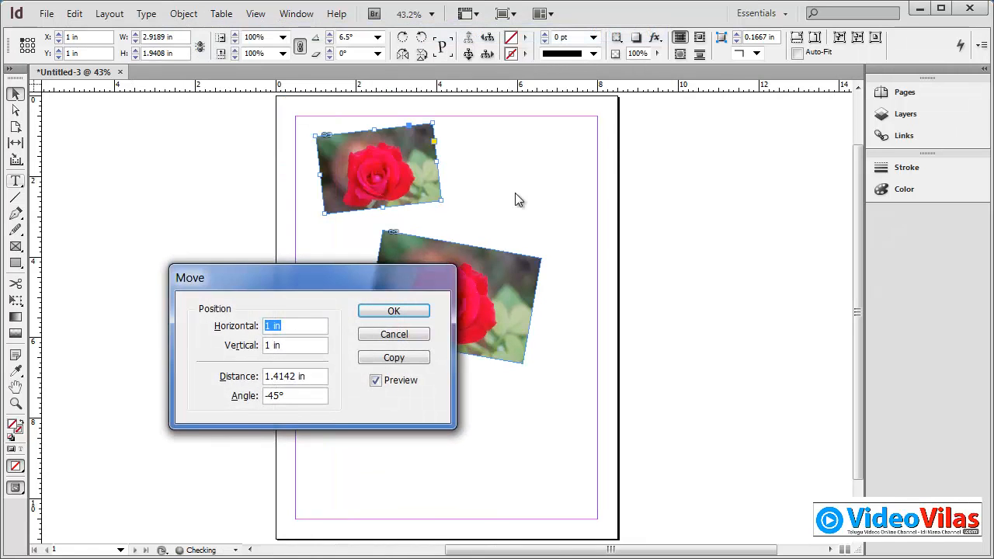
left_click(390, 310)
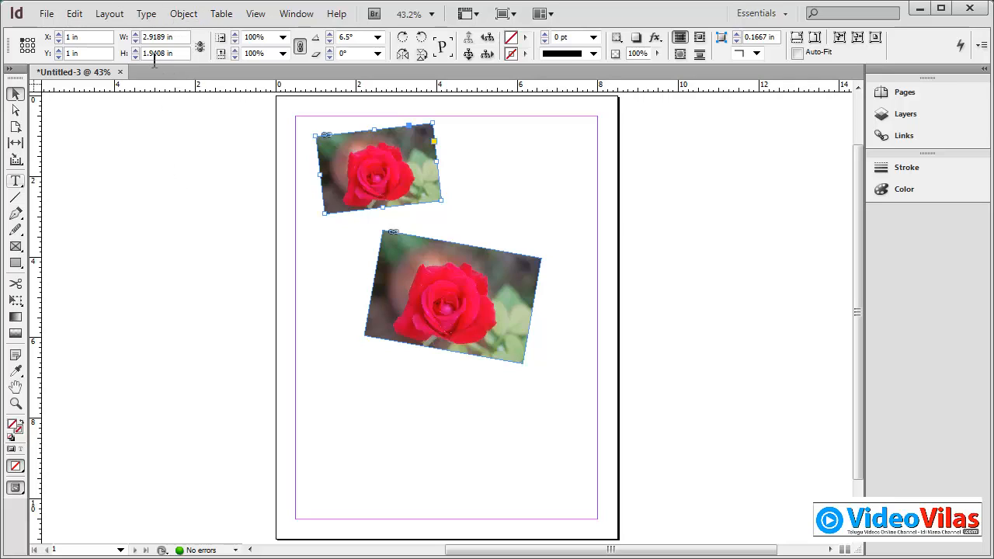
Step: Set the smaller rose image frame's width and height to 1 in each
left_click(140, 37)
type("1")
key("Tab")
type("1")
key("Return")
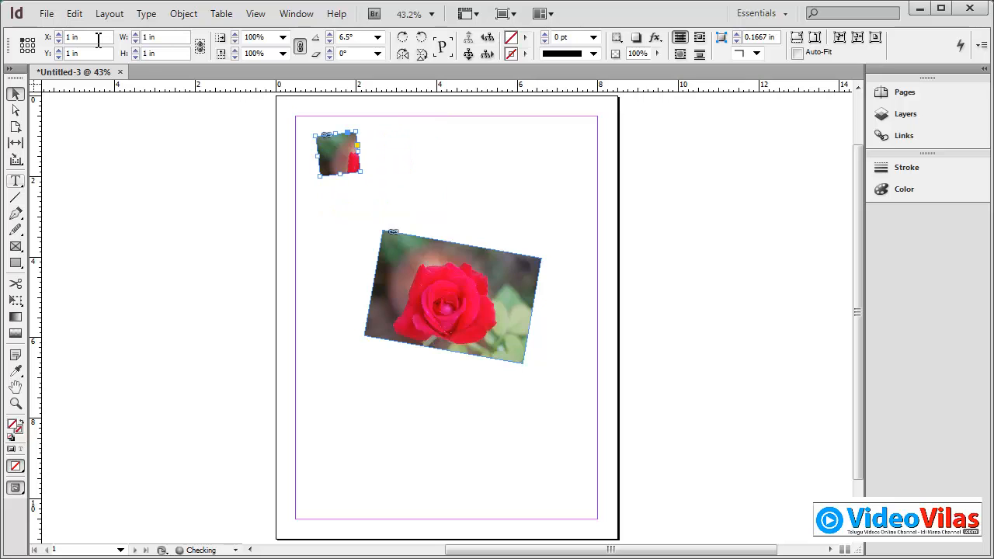
Step: Create a copy of the 1 in image frame with the Scale command at 100% in X and Y, with preview enabled
left_click(184, 14)
mouse_move(218, 35)
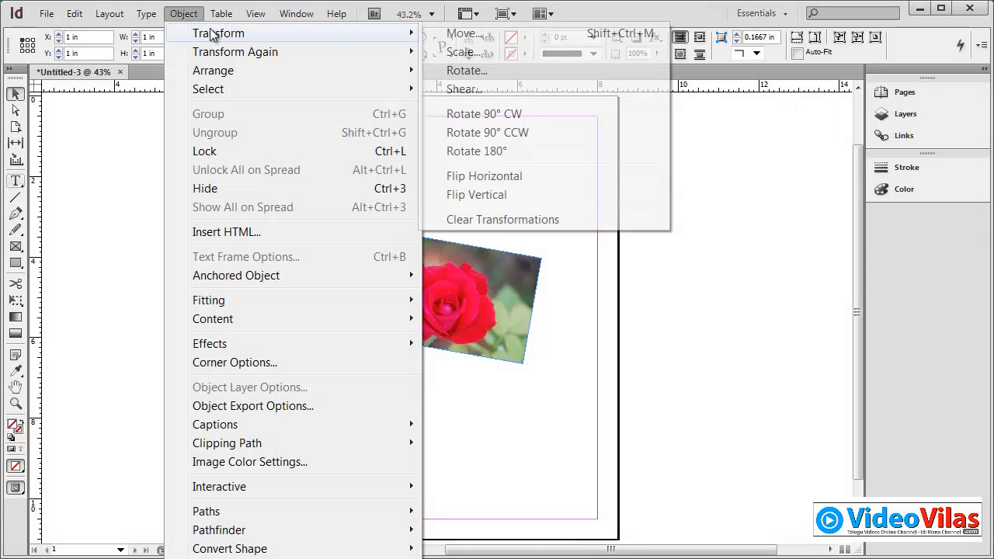
left_click(465, 51)
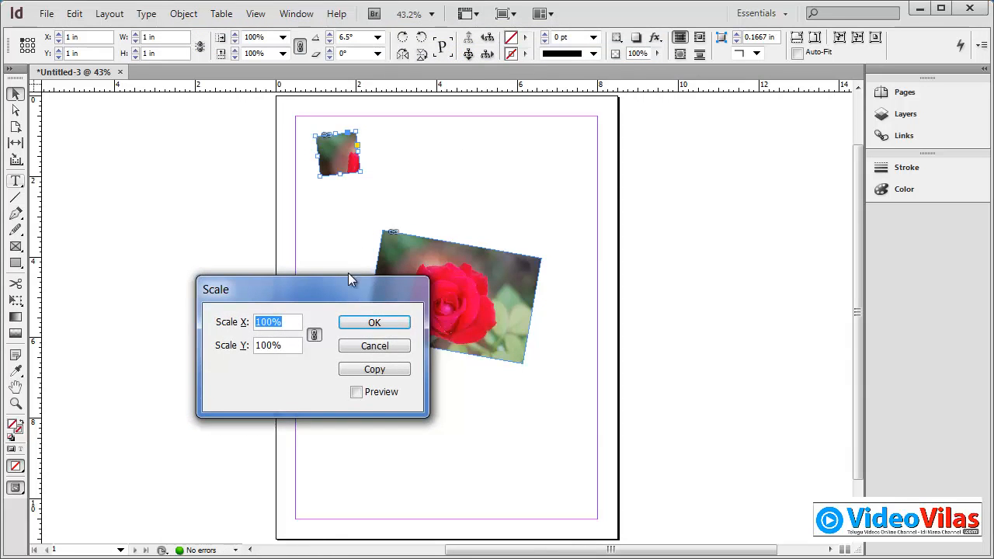
left_click_drag(341, 281, 236, 196)
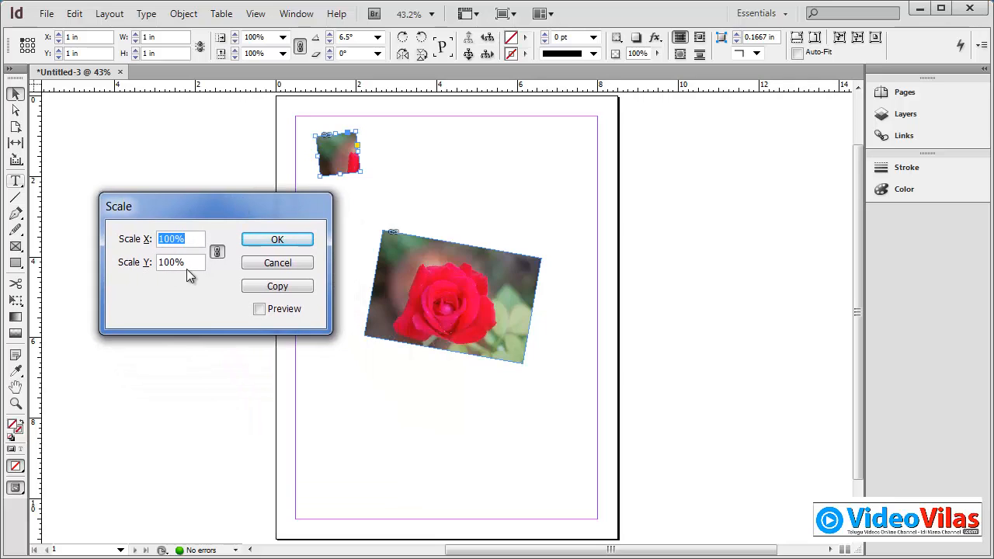
left_click(218, 252)
left_click(279, 309)
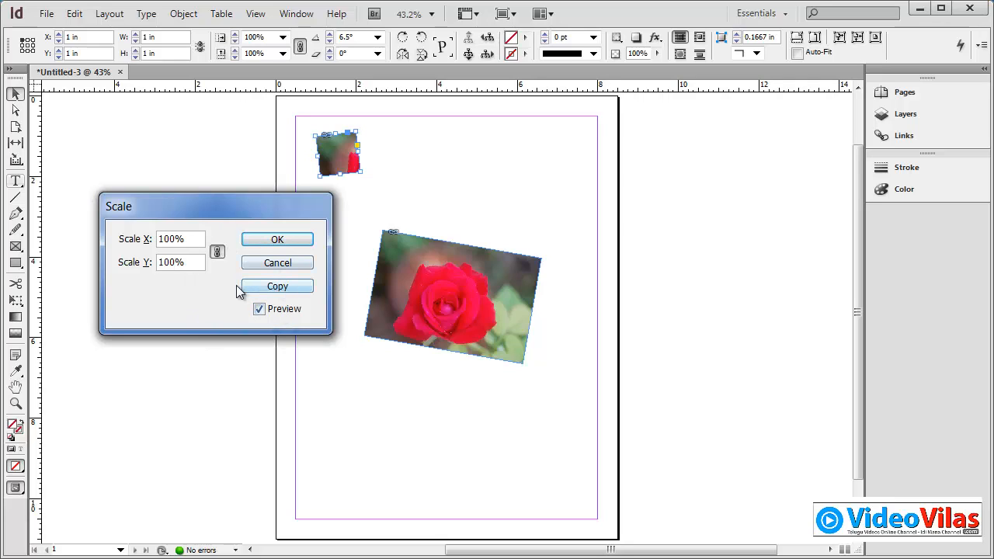
left_click(292, 286)
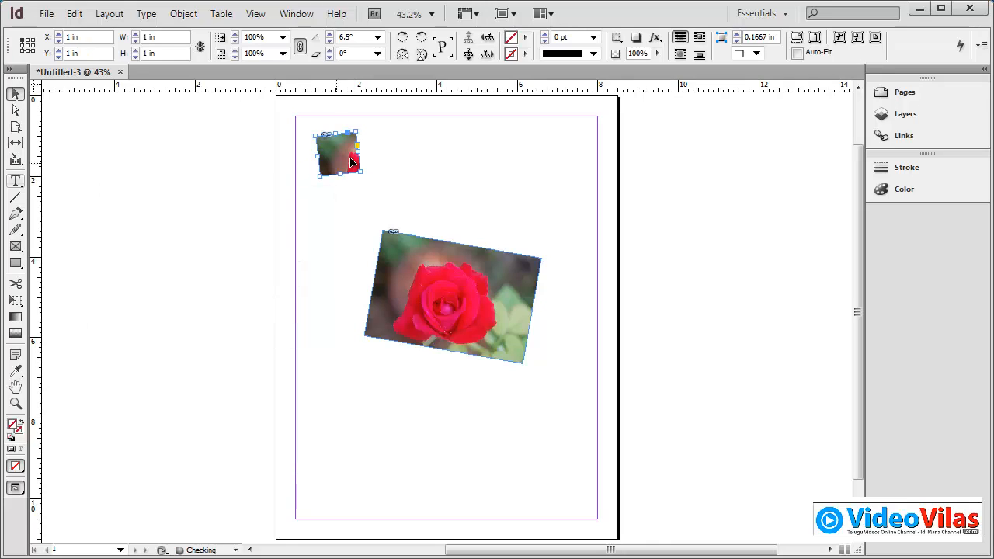
Step: Move the copied 1 in image frame aside and delete it, leaving the original frame selected
left_click_drag(355, 163, 435, 156)
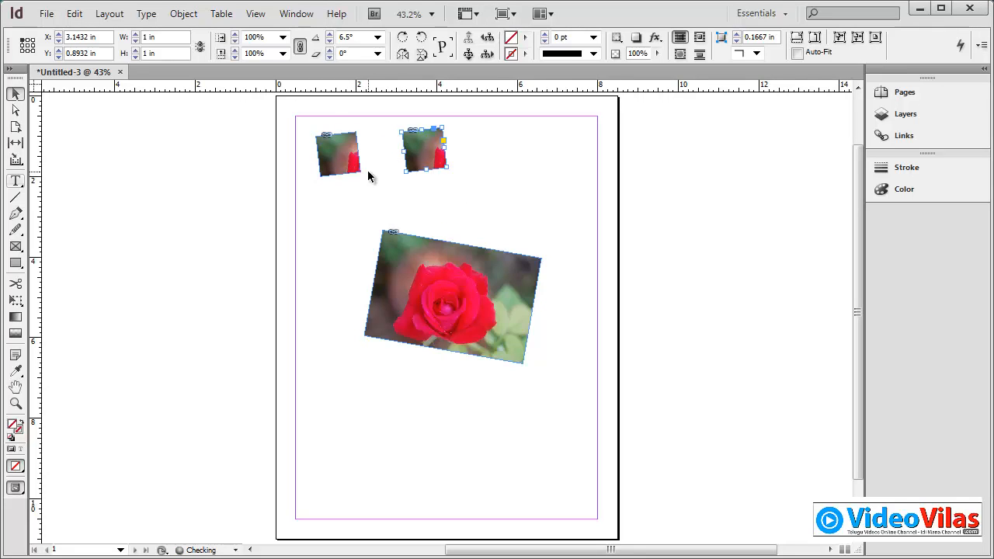
key("Delete")
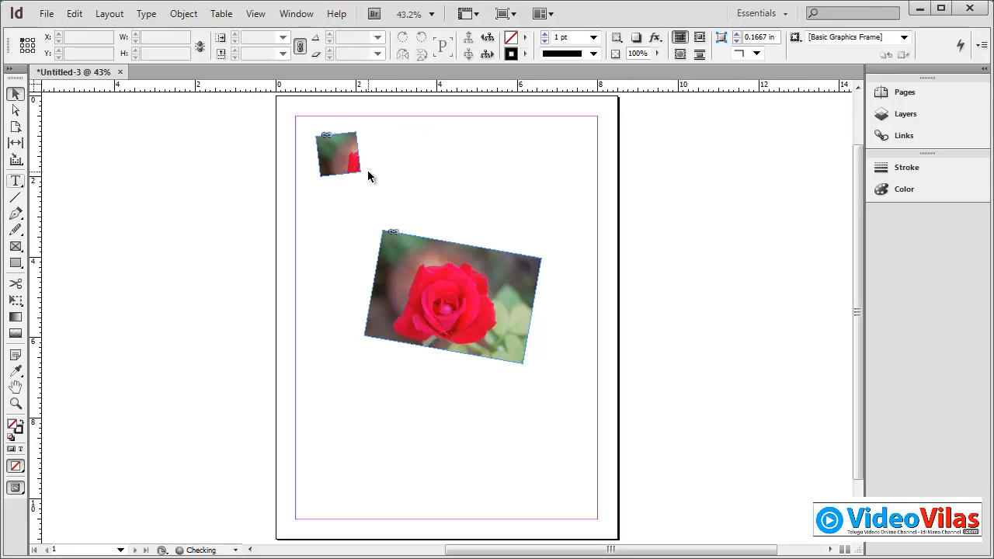
left_click(359, 165)
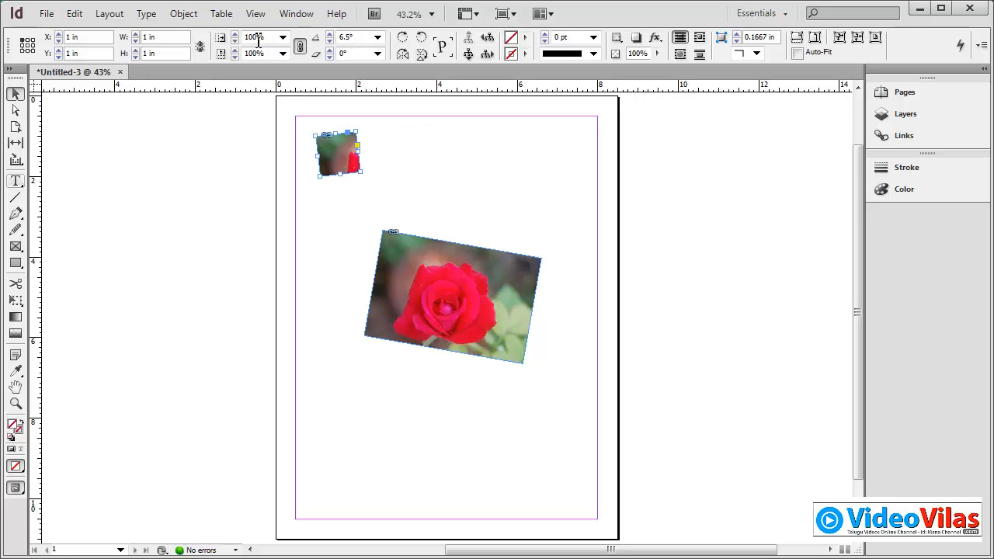
left_click(183, 13)
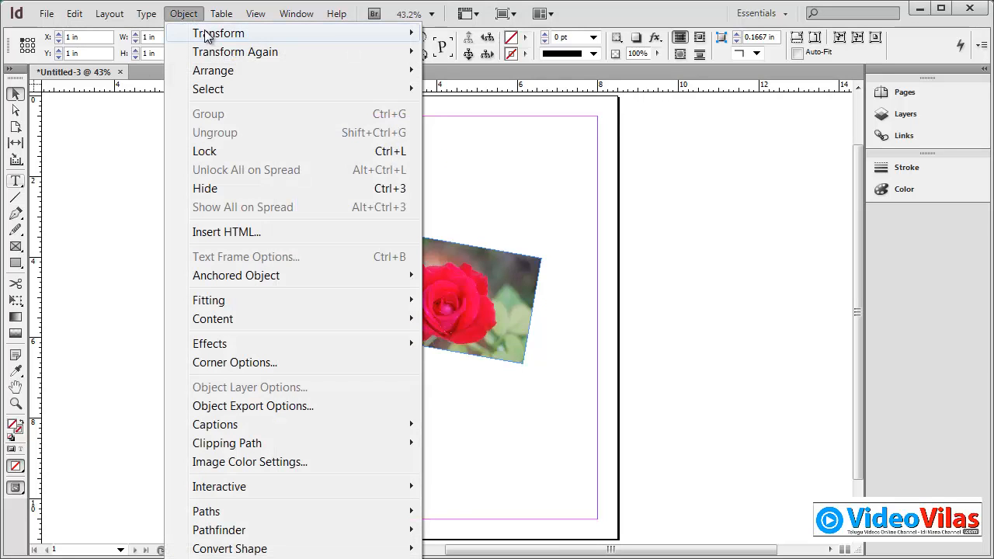
mouse_move(207, 37)
left_click(466, 49)
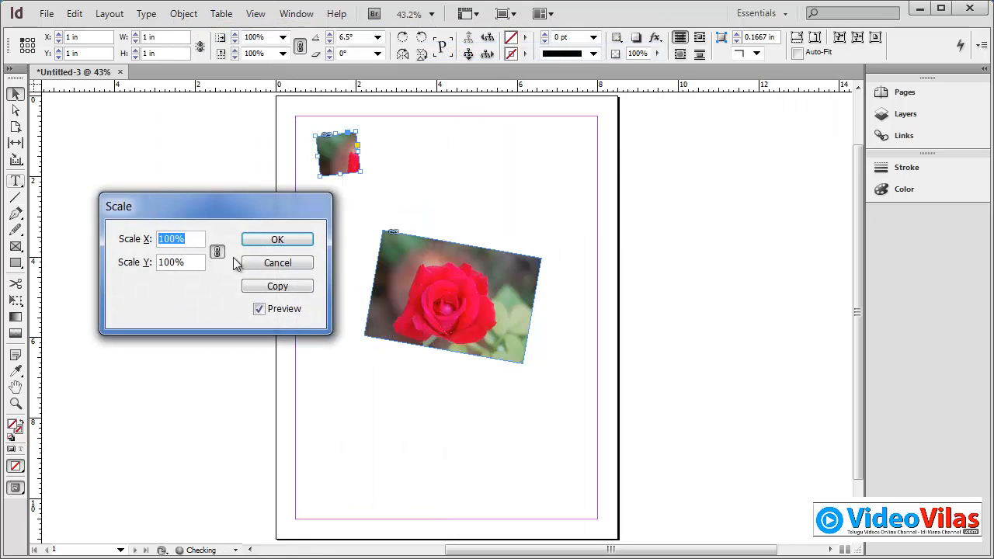
left_click(302, 261)
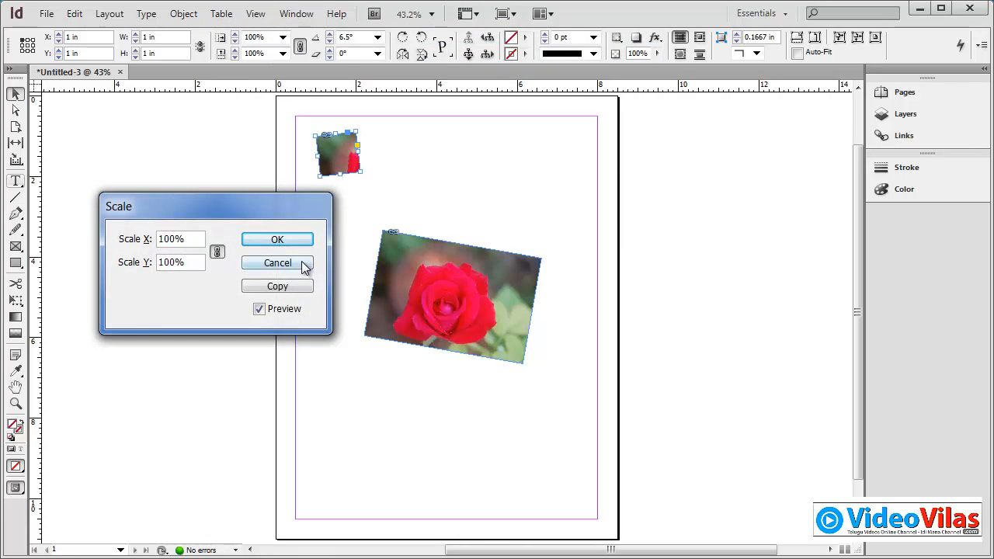
Step: Set the small image frame's rotation angle to 0°
left_click(302, 49)
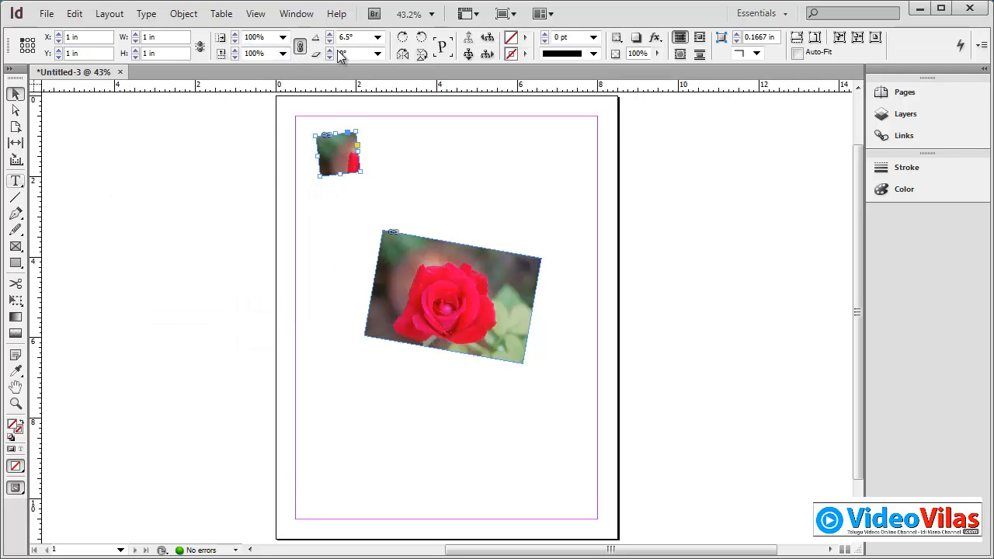
double_click(368, 41)
type("0")
key("Return")
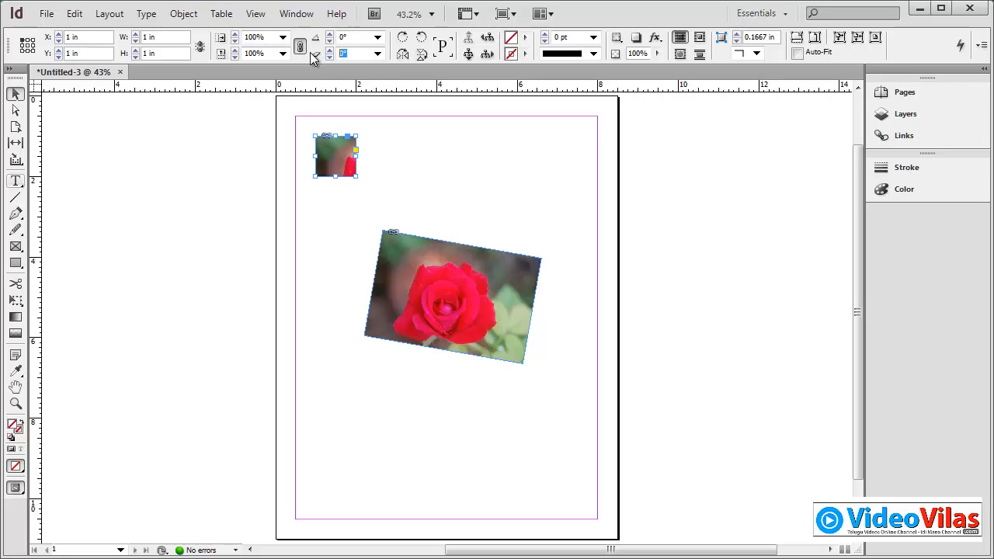
Step: Shear the small image frame by 45°, and reset its shear angle to 0°
key("Return")
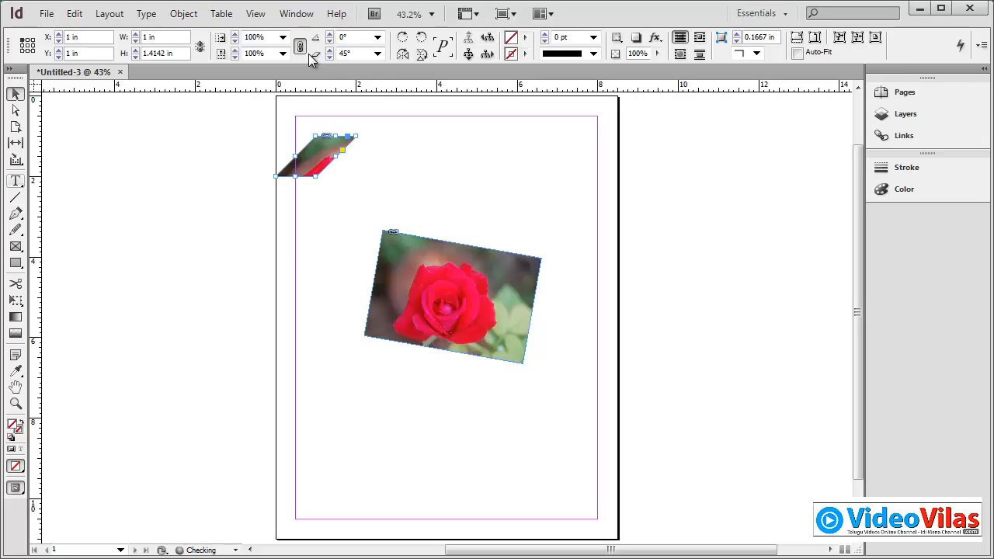
left_click_drag(363, 54, 295, 59)
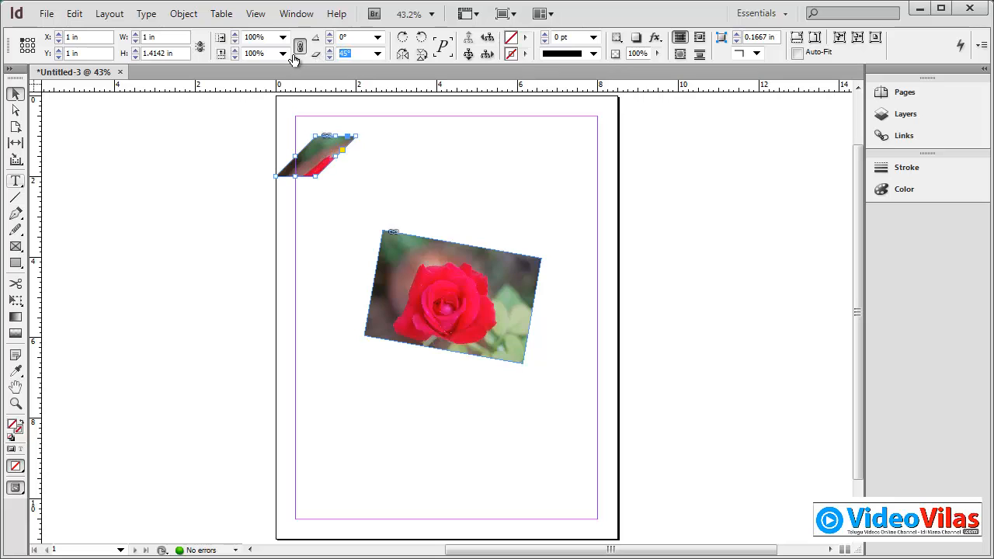
type("0")
key("Return")
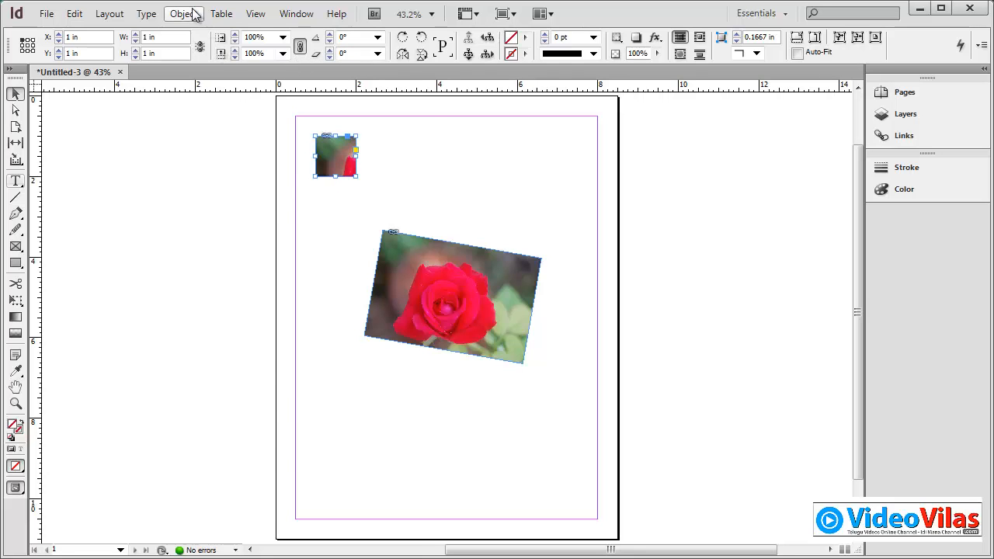
left_click(195, 15)
mouse_move(206, 34)
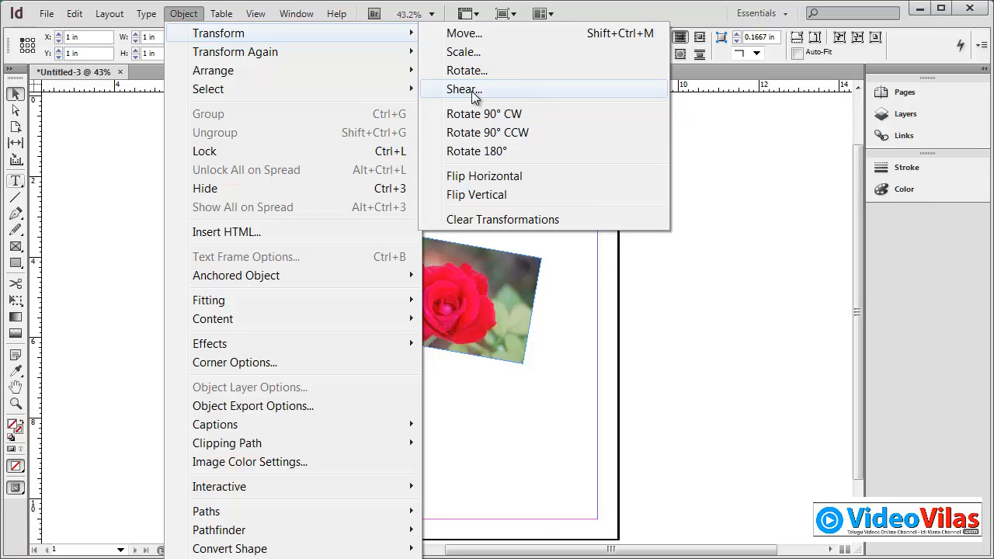
left_click(633, 289)
Step: Delete both rose images from the page
left_click_drag(292, 171, 572, 362)
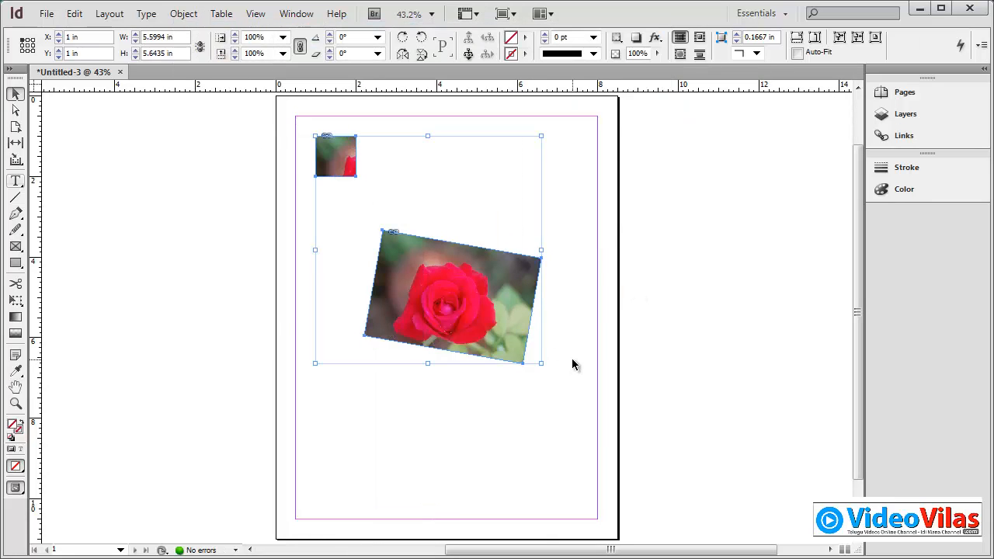
key("Delete")
Step: Draw a square of about 0.45 in at the page's upper-left margin corner with the Rectangle tool
scroll(406, 191, "up", 2)
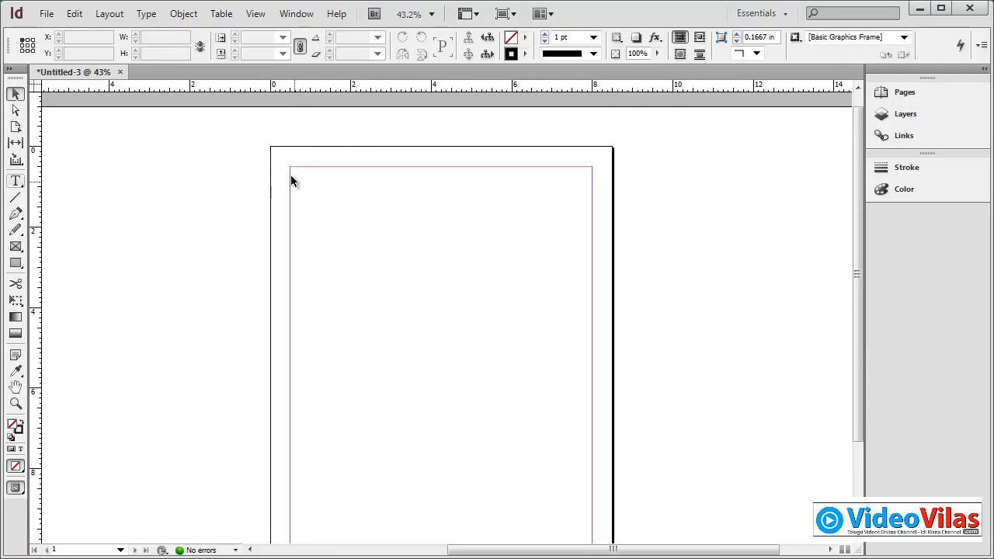
left_click_drag(259, 140, 630, 240)
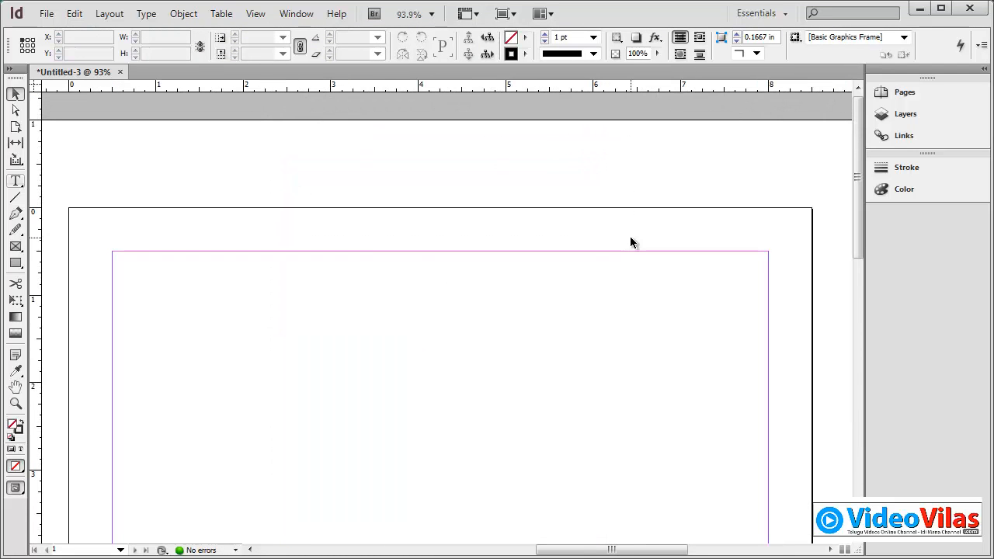
left_click(15, 263)
left_click_drag(114, 253, 151, 291)
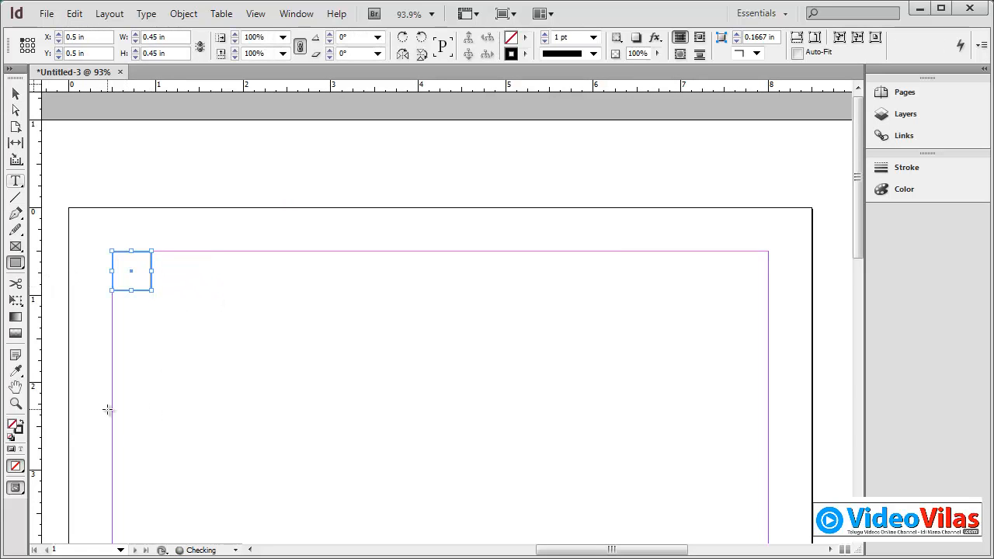
Step: Fill the small square with a dark purple picked from the colour space
double_click(14, 428)
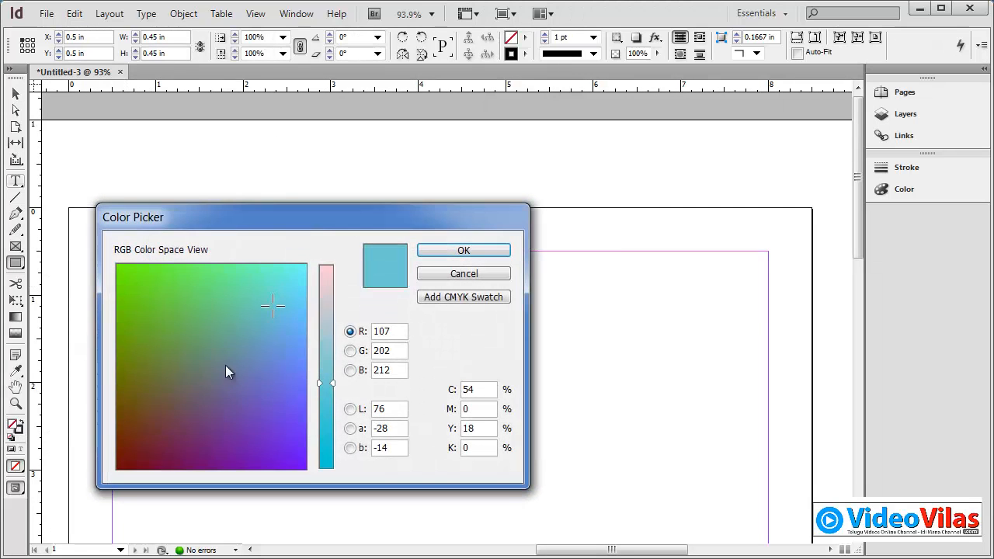
left_click(181, 422)
left_click(186, 437)
left_click(432, 255)
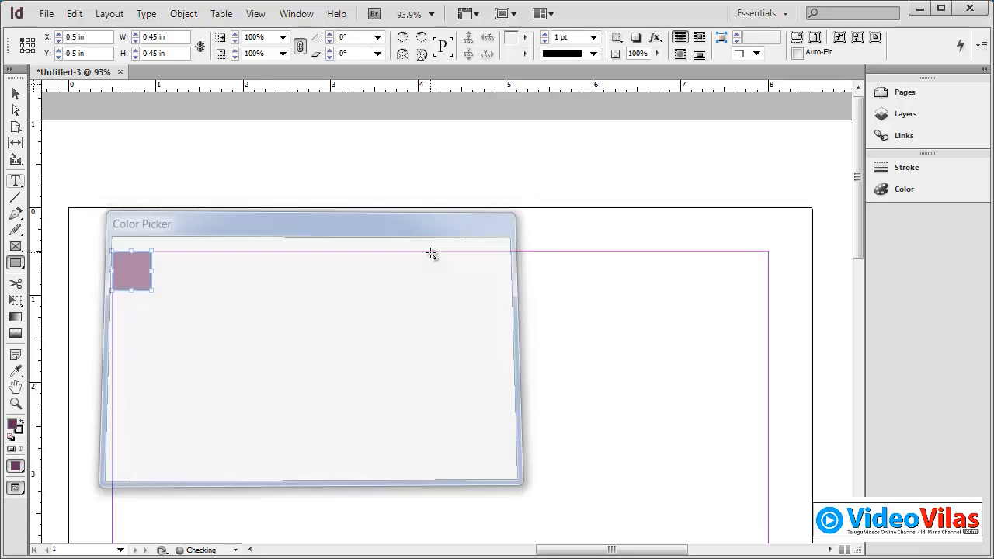
Step: Shear the purple square by 30° along the horizontal axis with the Shear command
left_click(15, 97)
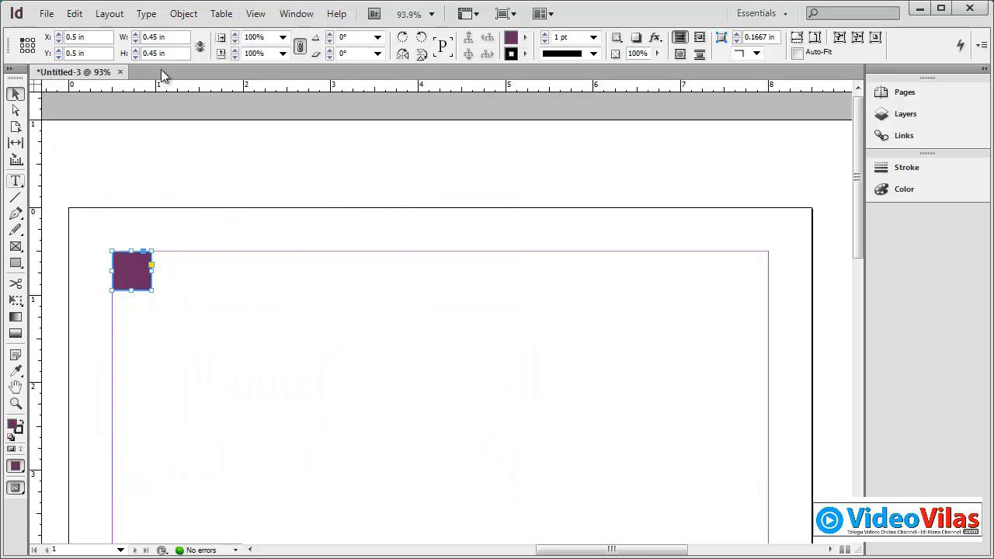
left_click(184, 14)
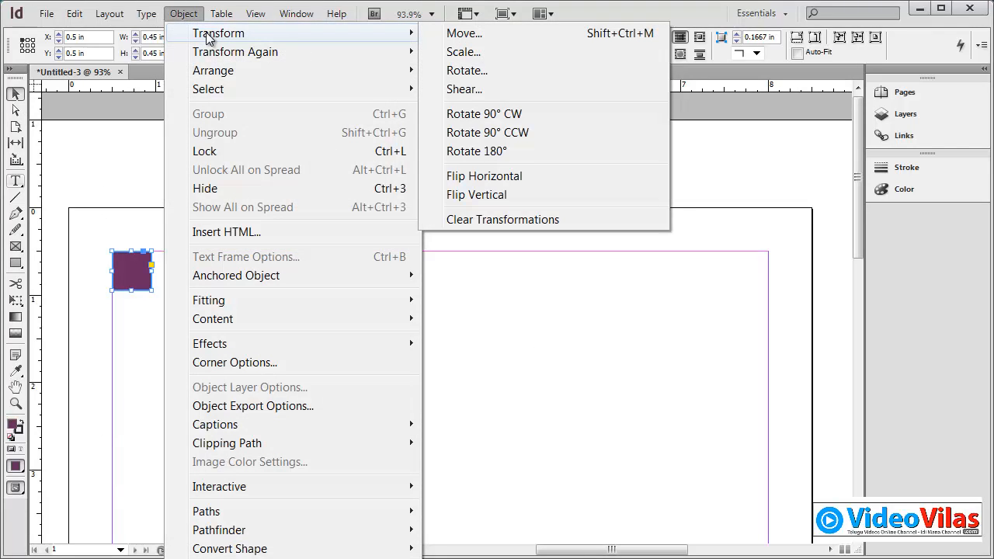
left_click(464, 89)
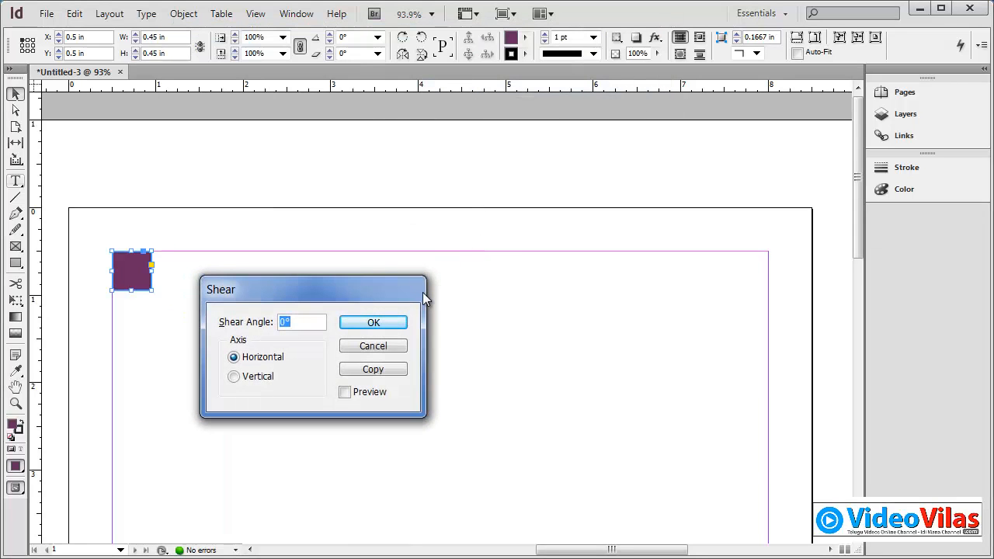
type("30")
left_click(391, 323)
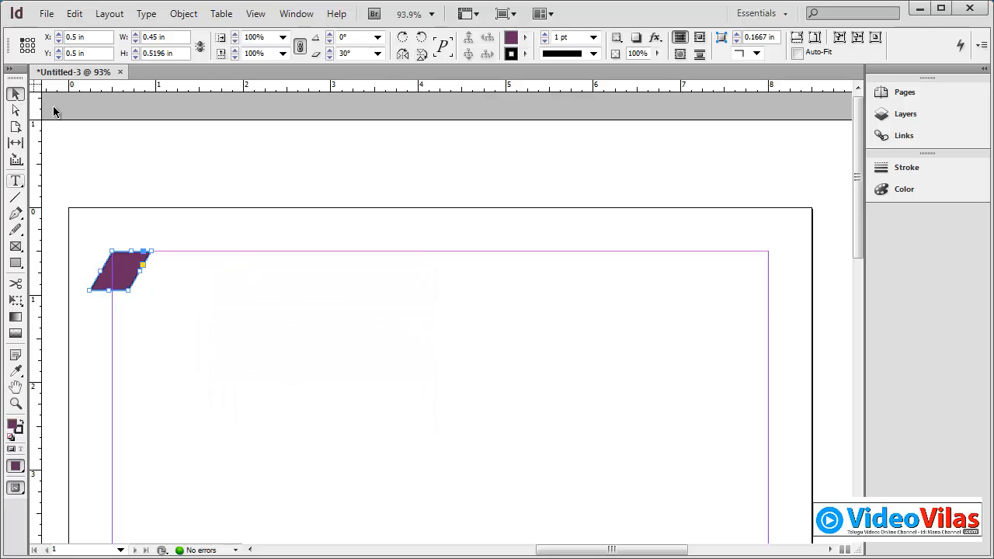
Step: Align the purple parallelogram with the left margin and duplicate it at equal spacing into a row of 15 across the page
left_click_drag(129, 264, 197, 275)
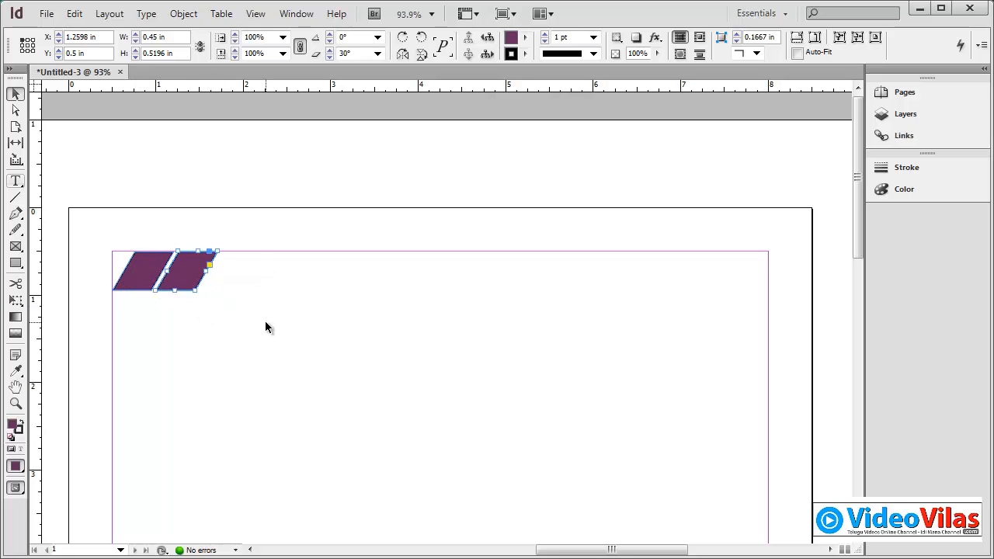
key("ctrl+alt+shift+d")
key("ctrl+alt+shift+d")
key("ctrl+alt+shift+d")
key("ctrl+alt+shift+d")
key("ctrl+alt+shift+d")
key("ctrl+alt+shift+d")
key("ctrl+alt+shift+d")
key("ctrl+alt+shift+d")
key("ctrl+alt+shift+d")
key("ctrl+alt+shift+d")
key("ctrl+alt+shift+d")
key("ctrl+alt+shift+d")
key("ctrl+alt+shift+d")
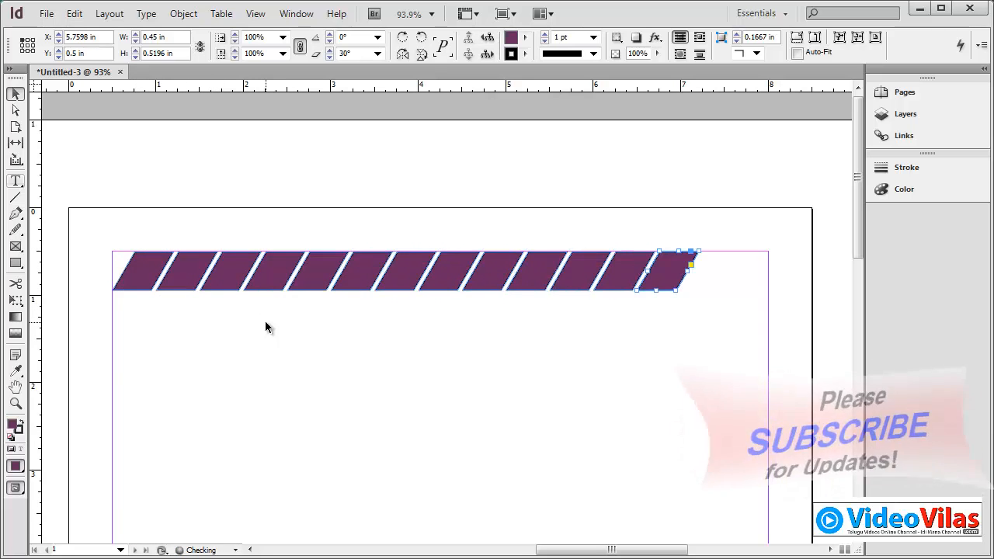
Step: Select the whole row of parallelograms and scale it down to about 7.45 in wide so it fits within the margins
left_click(114, 209)
left_click_drag(114, 213, 785, 344)
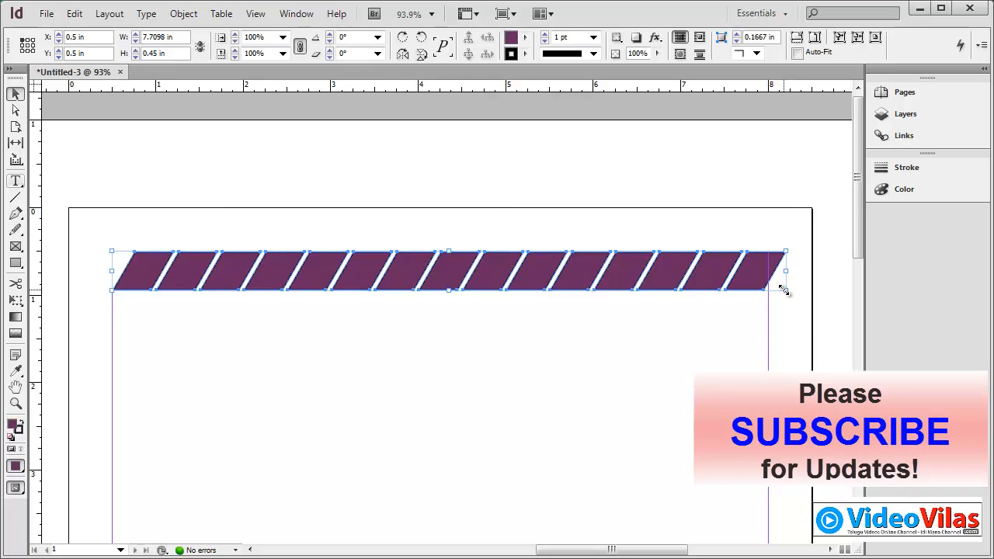
key("ctrl+g")
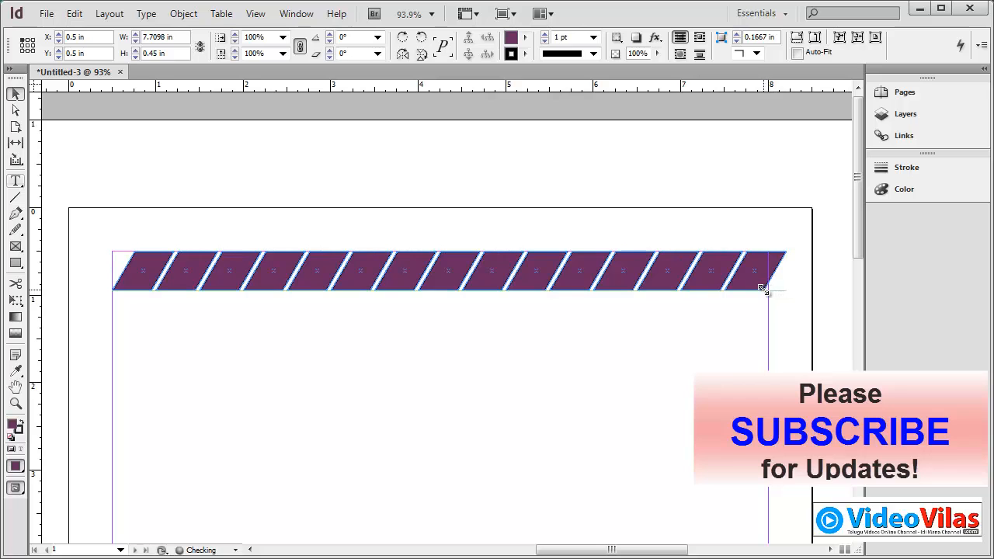
mouse_move(763, 289)
left_mouse_down()
mouse_move(739, 286)
mouse_move(775, 288)
mouse_move(743, 288)
mouse_move(766, 285)
left_mouse_up()
Step: Duplicate the row of parallelograms and place the copy directly below the original at about Y 2.71 in
left_click(74, 15)
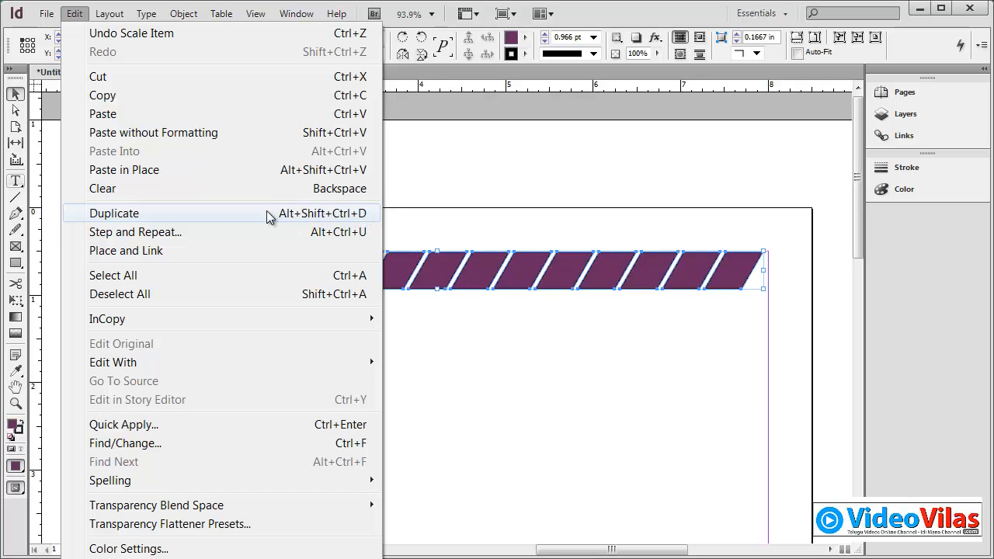
left_click(149, 220)
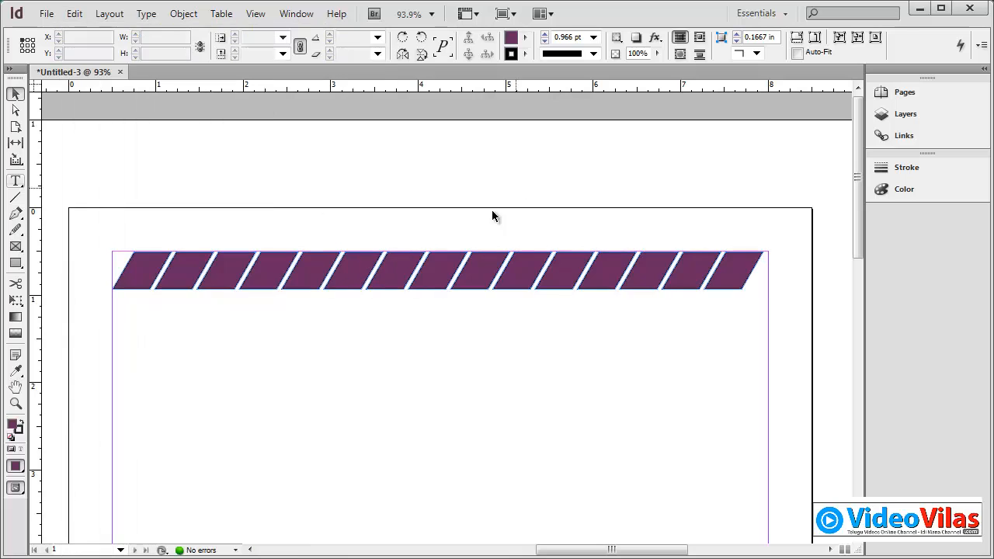
left_click(492, 211)
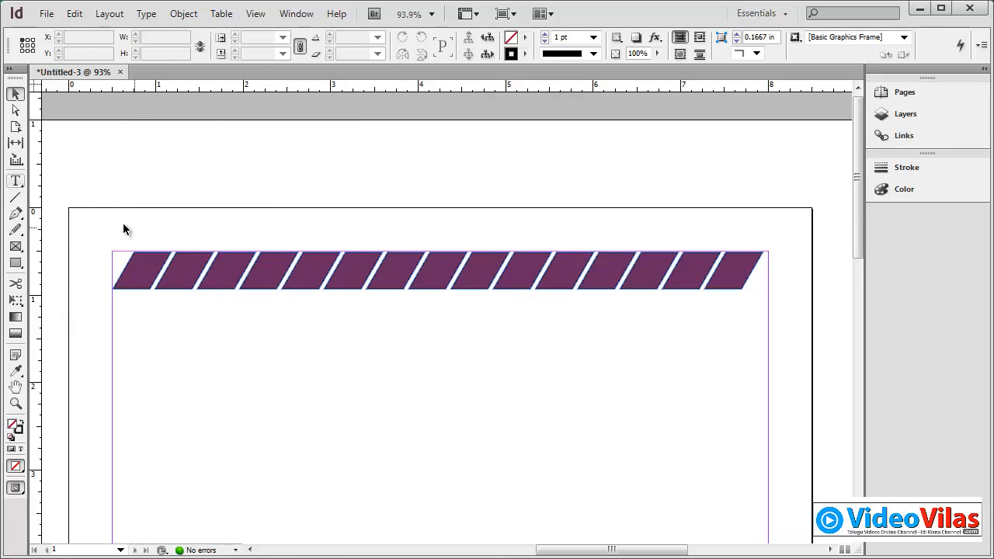
left_click_drag(752, 288, 734, 471)
left_click(440, 373)
Step: Draw a rectangle about 7.46 in wide and 1.59 in high between the two rows and fill it with light blue
left_click(16, 263)
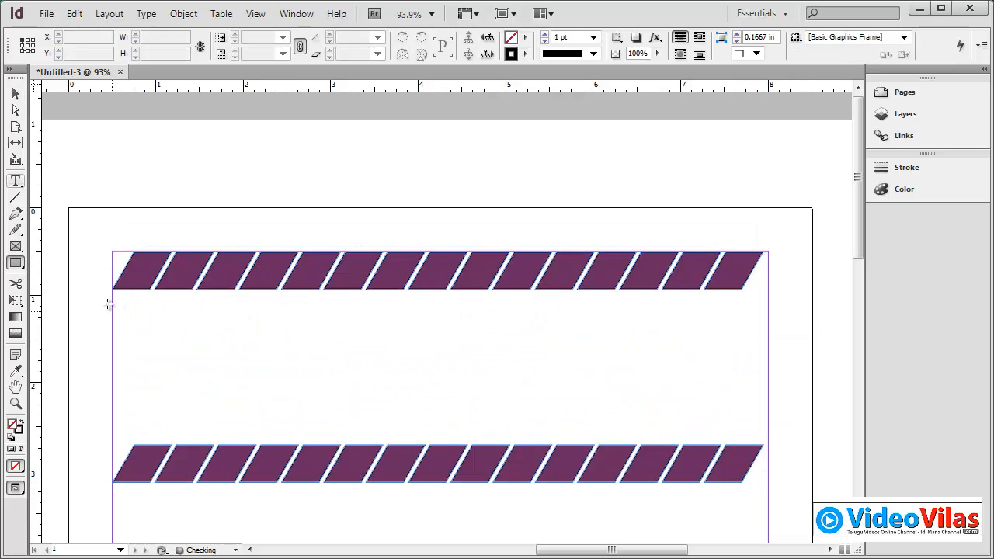
left_click_drag(115, 297, 773, 440)
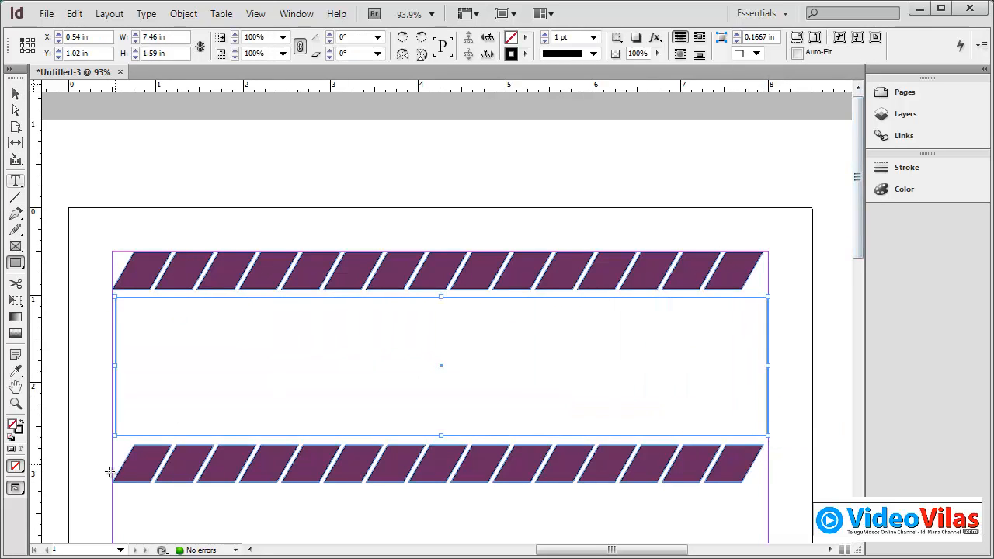
double_click(12, 425)
left_click(272, 355)
left_click(463, 247)
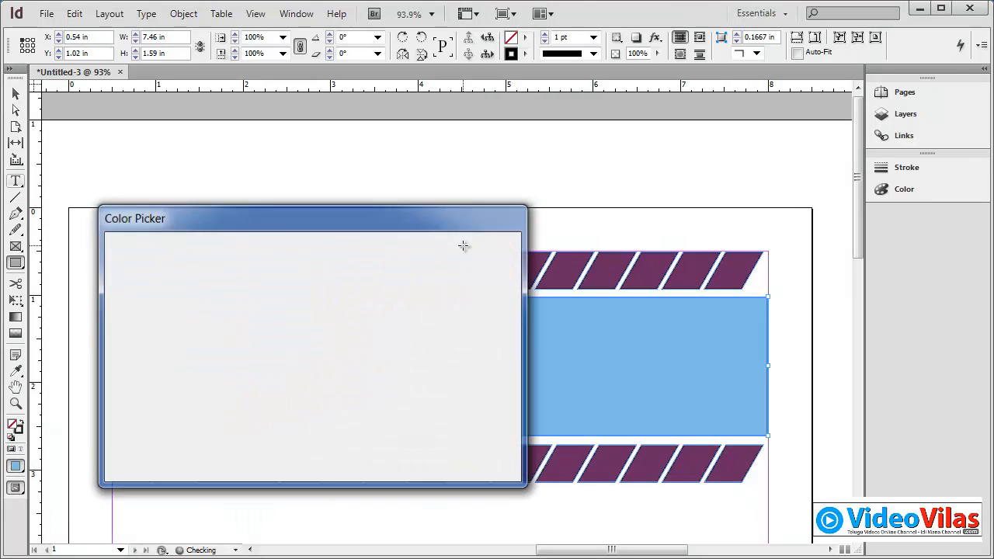
Step: Flip the lower row of parallelograms horizontally and position it against the right margin
left_click(16, 94)
left_click_drag(93, 454, 682, 513)
left_click(184, 13)
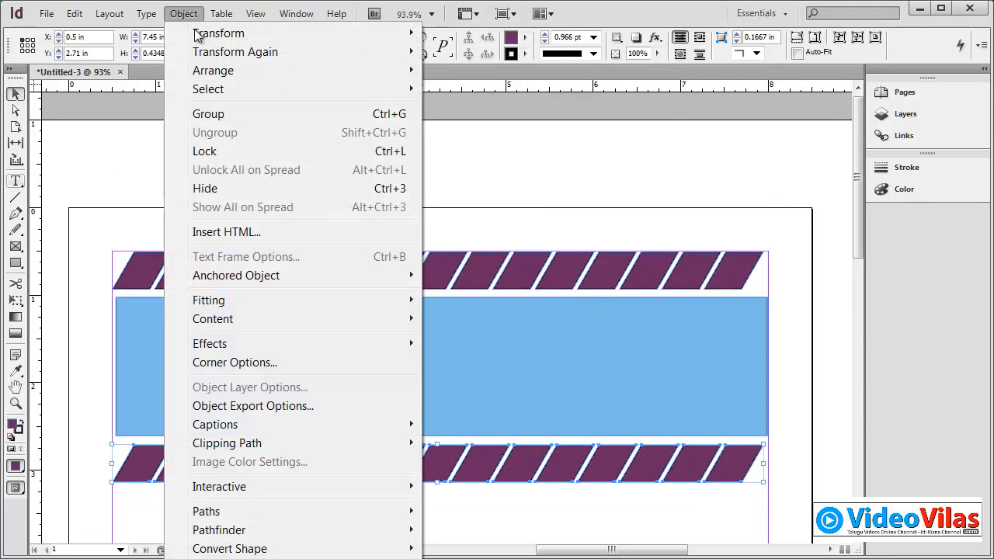
mouse_move(197, 35)
left_click(480, 177)
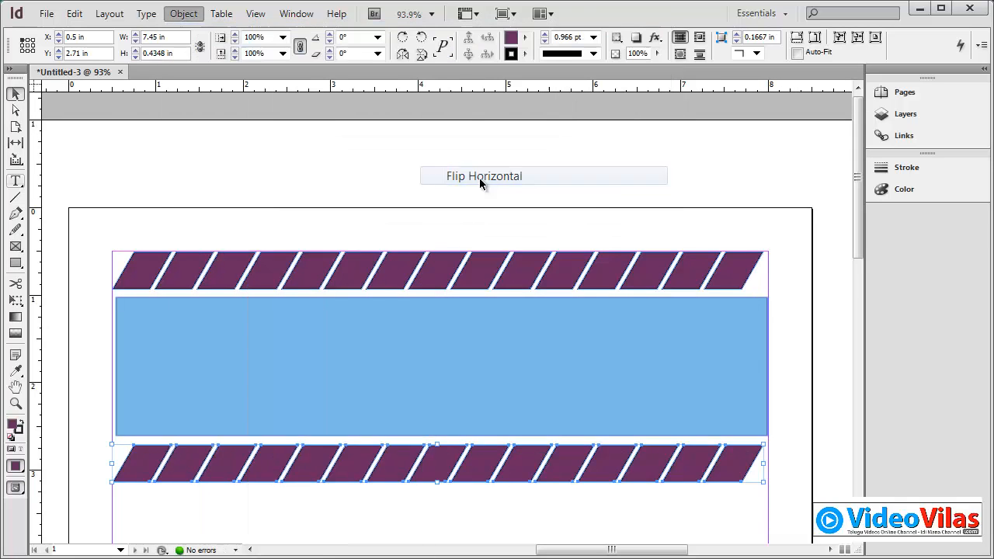
left_click_drag(87, 474, 741, 492)
left_click(470, 144)
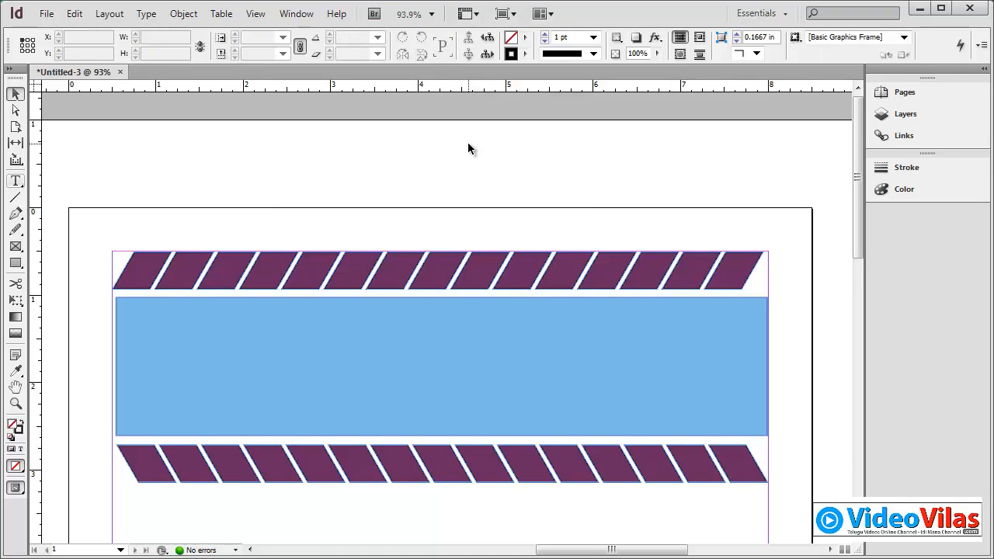
Step: Move both parallelogram rows against the blue rectangle, placing the rectangle at about Y 1.06 in and the lower row at about Y 2.65 in
left_click_drag(750, 288, 752, 302)
left_click_drag(117, 535, 697, 459)
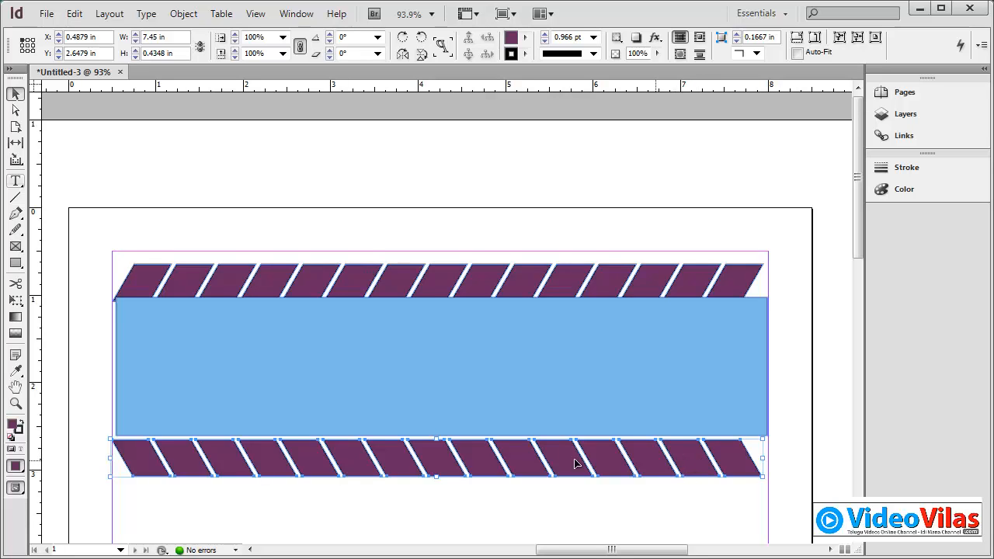
left_click_drag(344, 367, 346, 370)
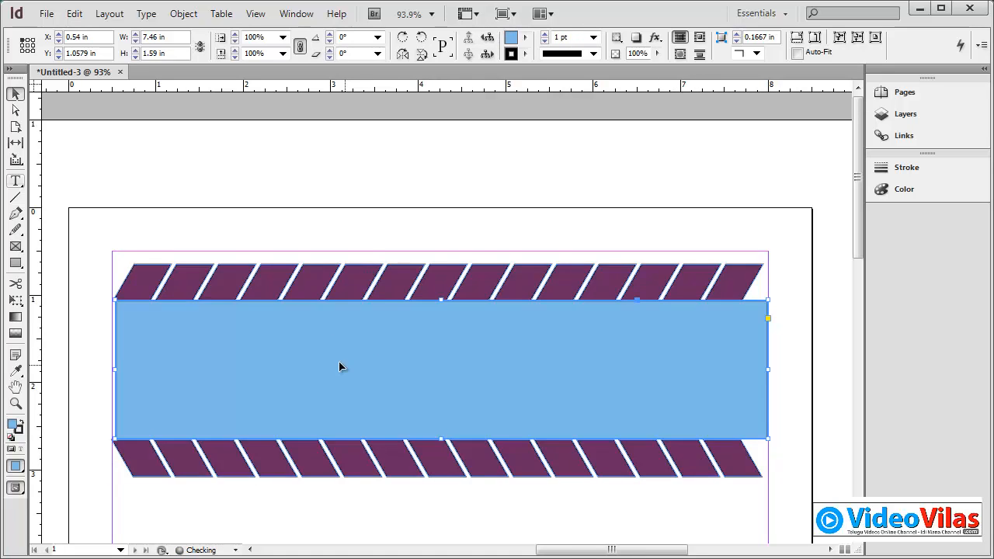
Step: Select both rows of parallelograms and the blue rectangle and delete them from the page
left_click(309, 216)
left_click_drag(77, 208, 752, 492)
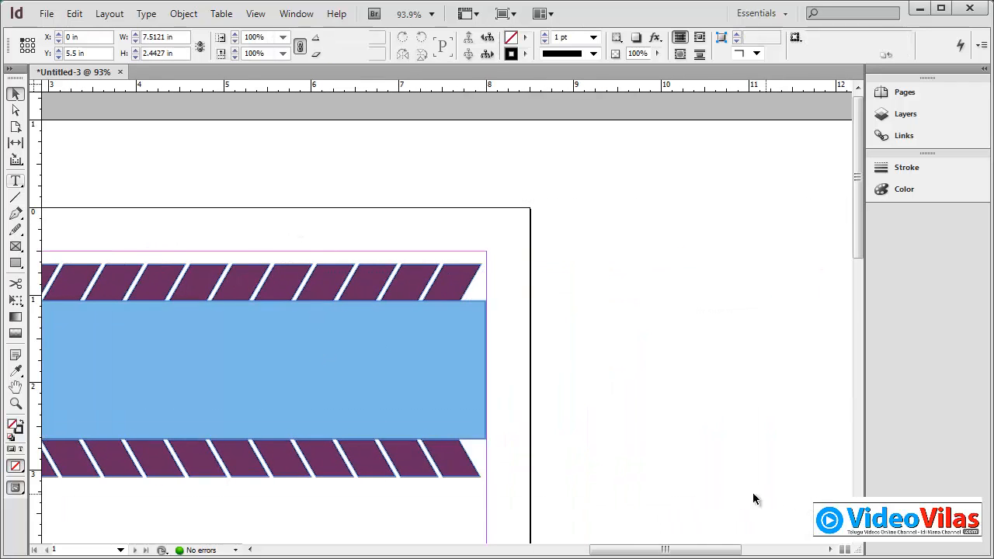
left_click(695, 494)
key("ctrl+0")
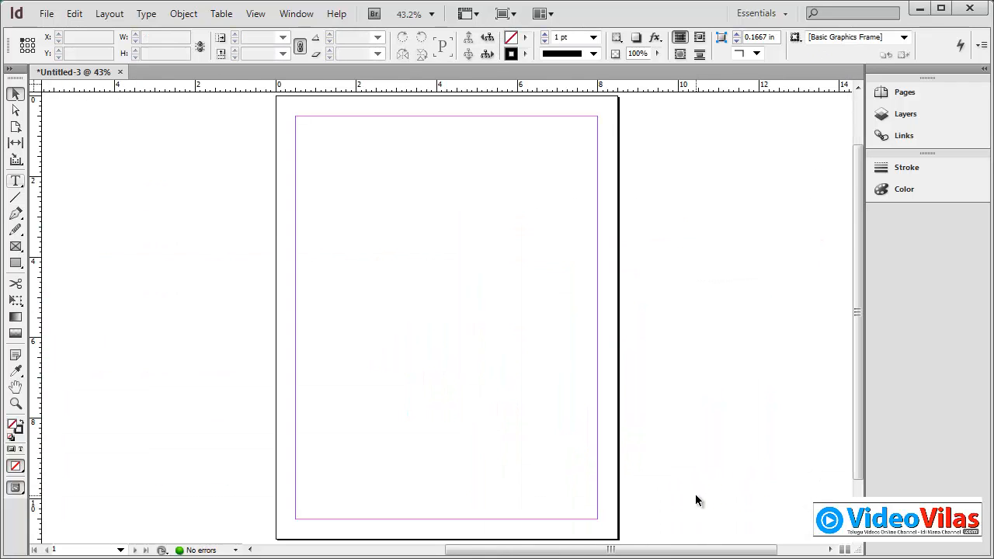
Step: Examine the object Transform commands for moving, scaling, rotating, shearing and flipping
key("ctrl+space")
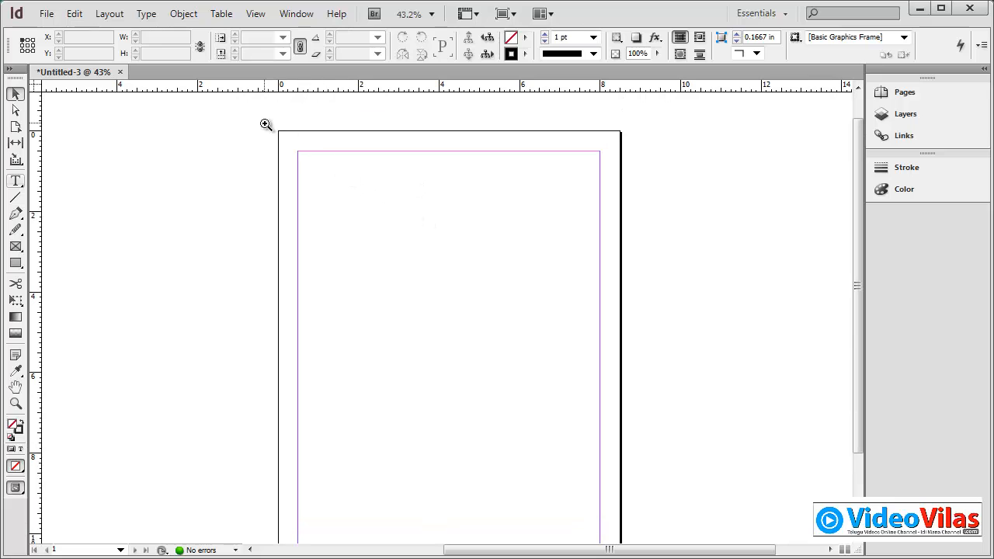
left_click_drag(267, 124, 646, 231)
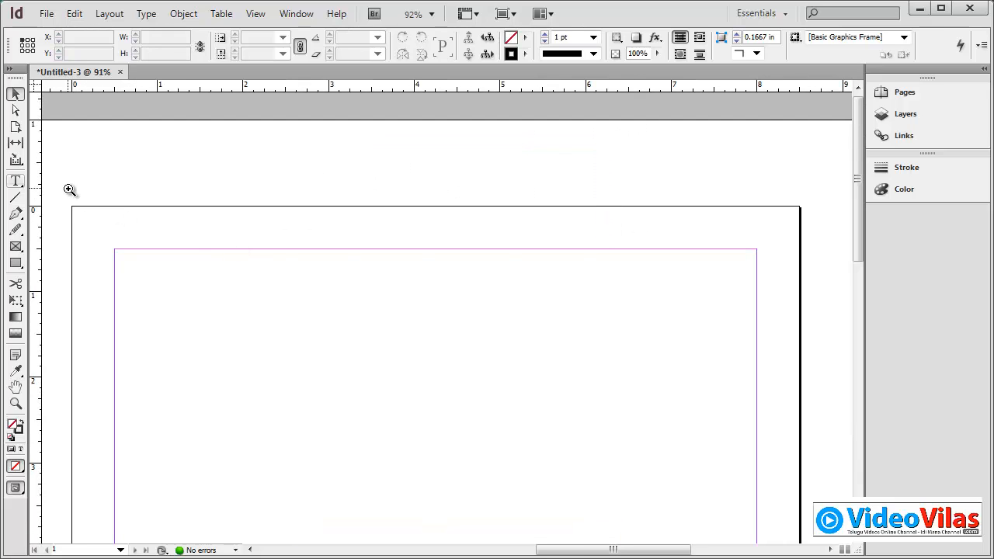
left_click_drag(65, 188, 810, 451)
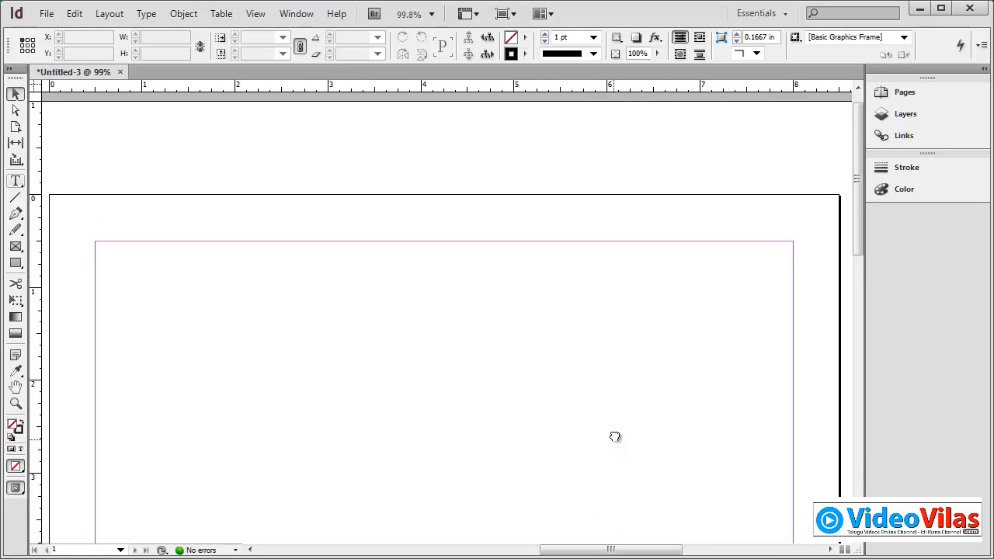
left_click_drag(614, 436, 614, 353)
left_click(183, 14)
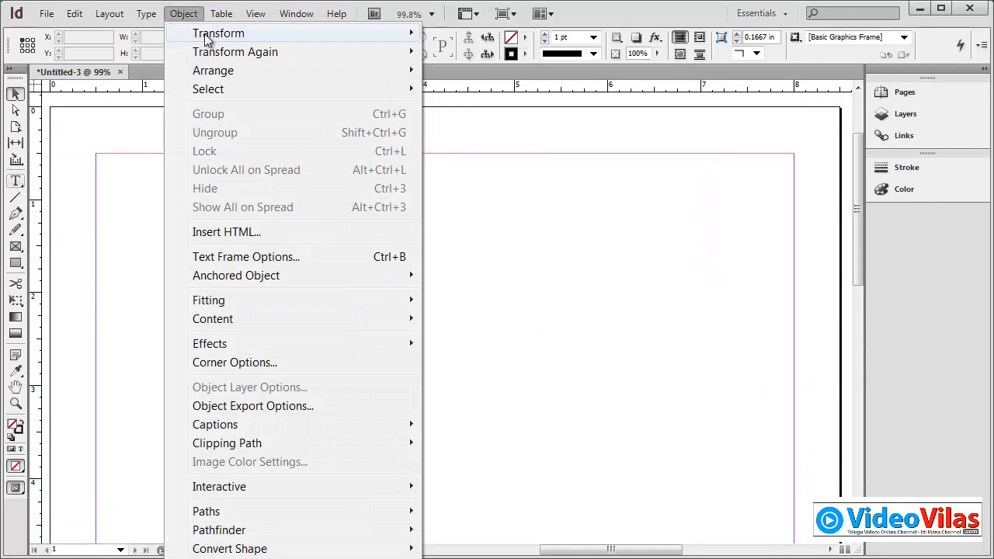
mouse_move(216, 33)
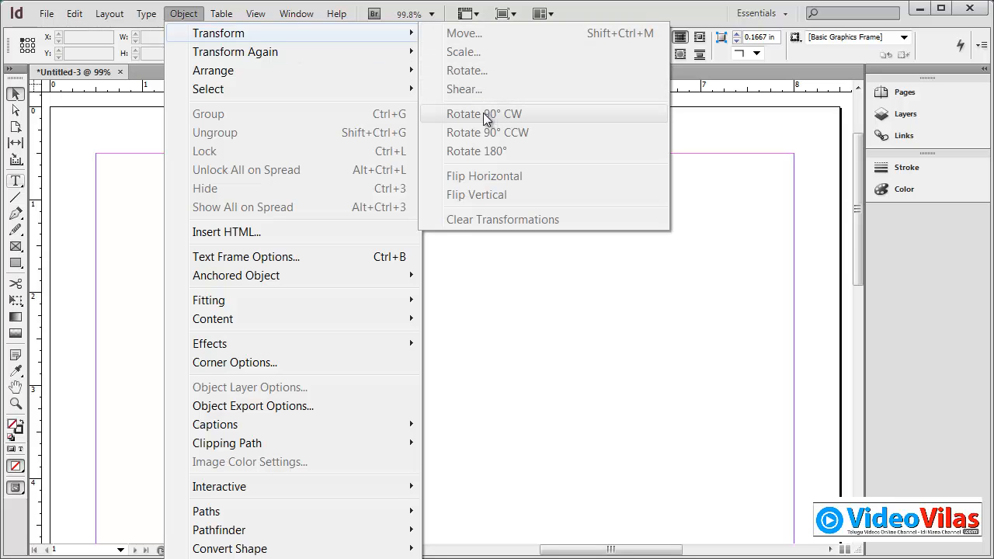
key("Escape")
key("Escape")
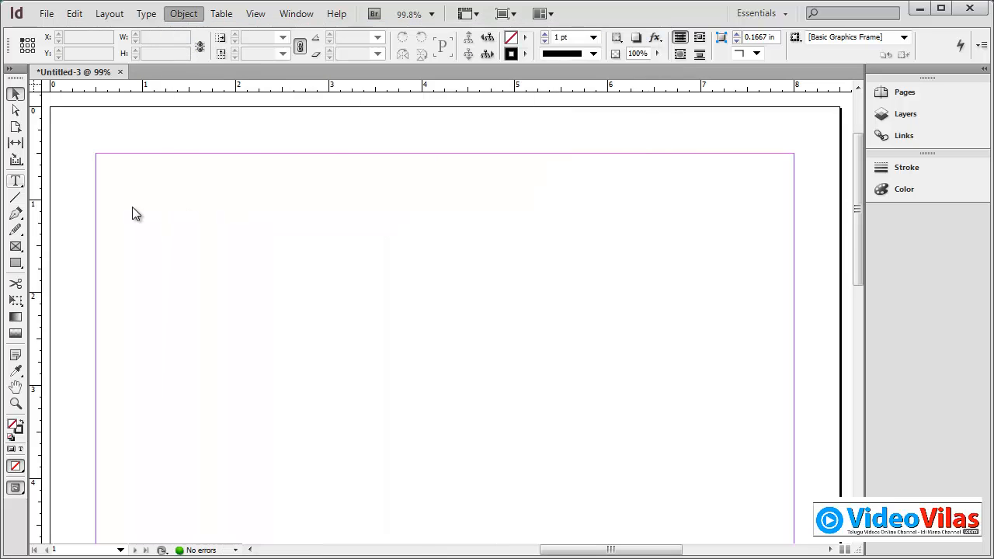
left_click(132, 207)
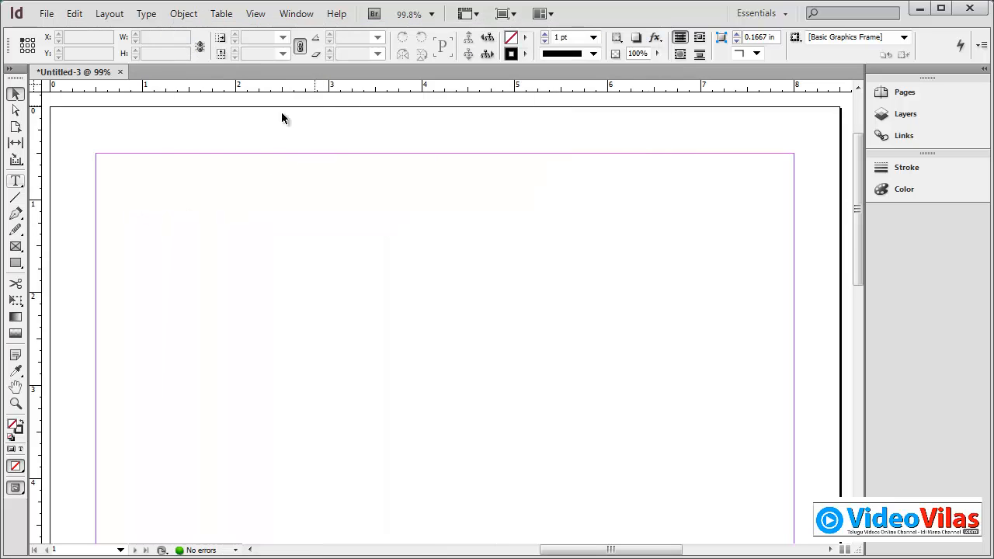
Step: Draw a rectangle about 2.21 in wide and 1.52 in high in the upper part of the page
left_click(15, 263)
left_click_drag(288, 210, 494, 351)
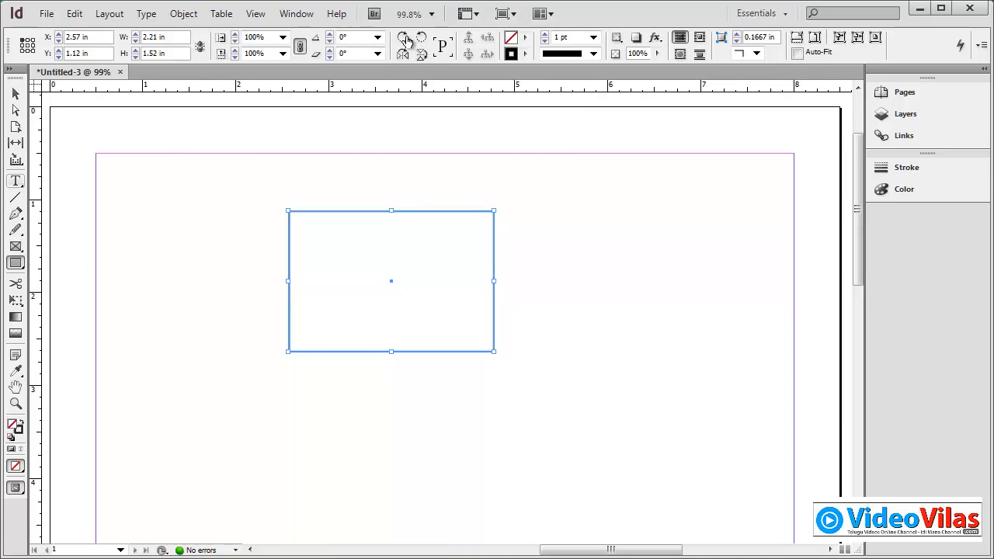
Step: Rotate the rectangle 90° counterclockwise and turn it back 90° clockwise
left_click(421, 37)
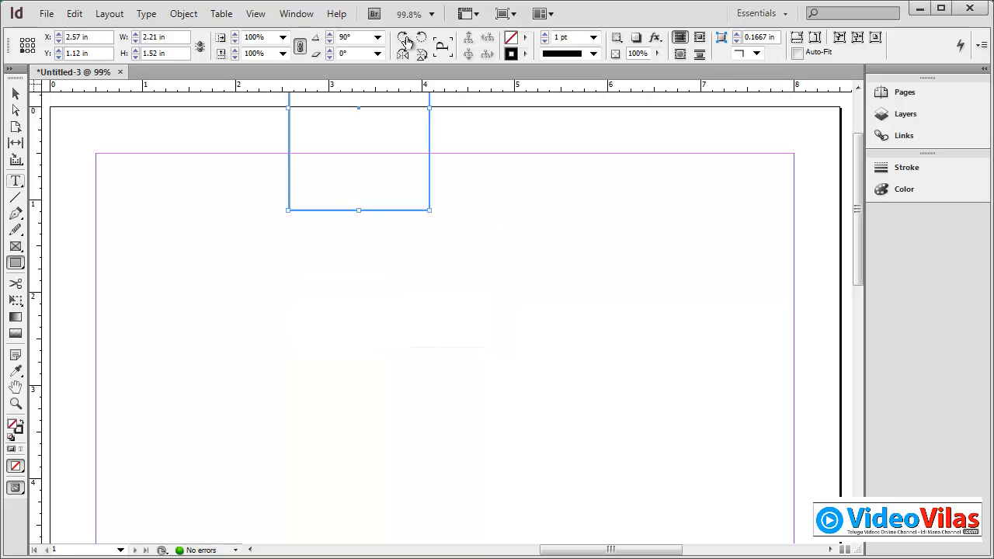
left_click(406, 41)
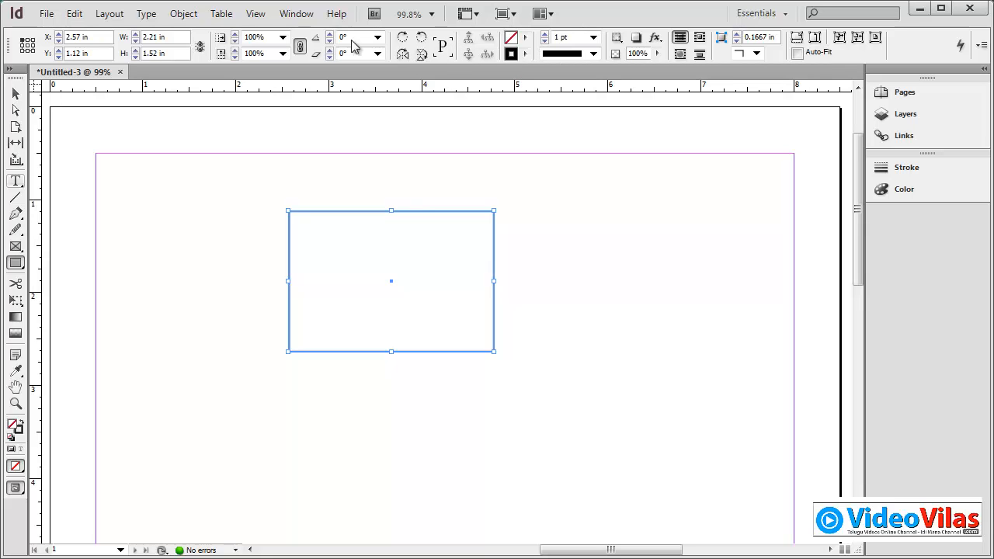
left_click(183, 13)
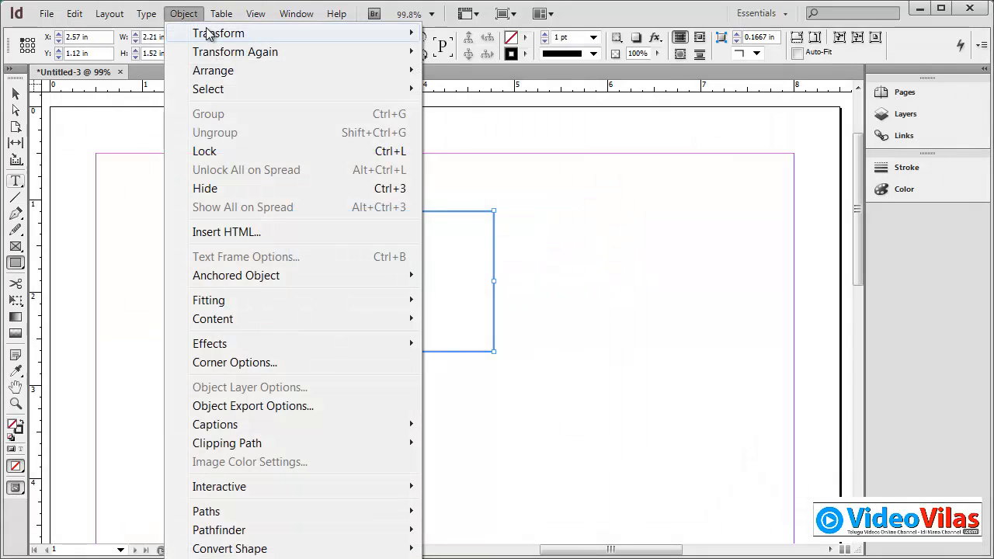
left_click(104, 76)
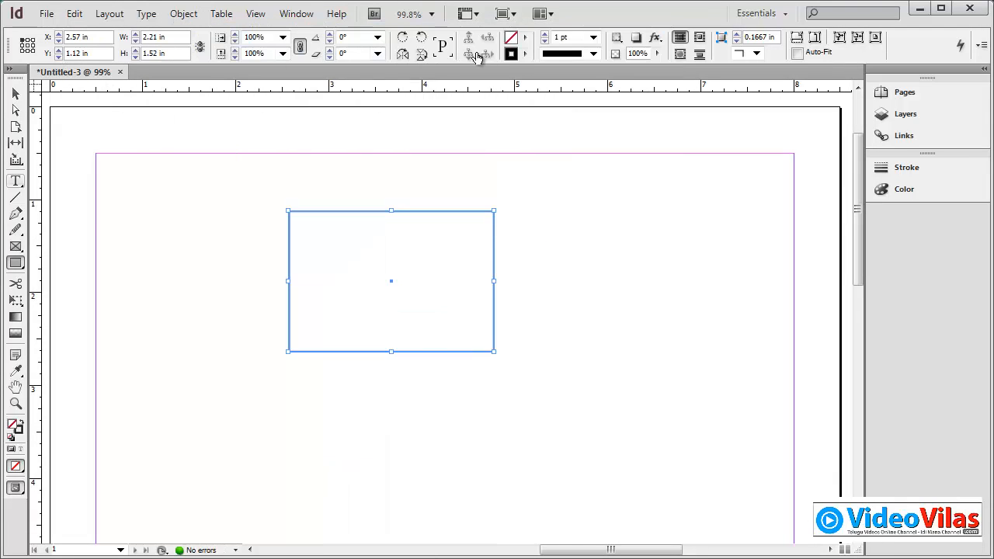
Step: Fill the rectangle with cyan C=100 M=0 Y=0 K=0 and colour its stroke magenta C=0 M=100 Y=0 K=0
left_click(523, 39)
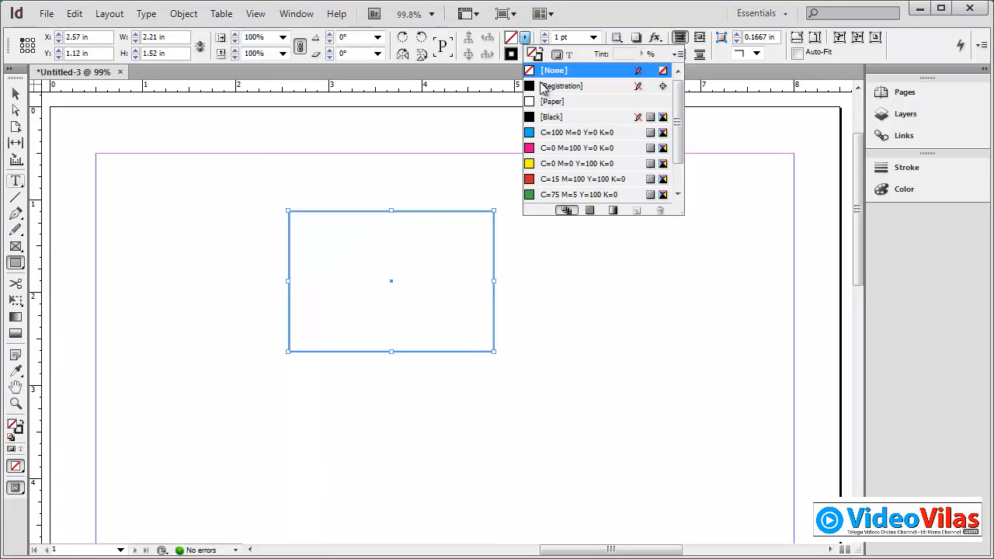
left_click(543, 134)
left_click(526, 56)
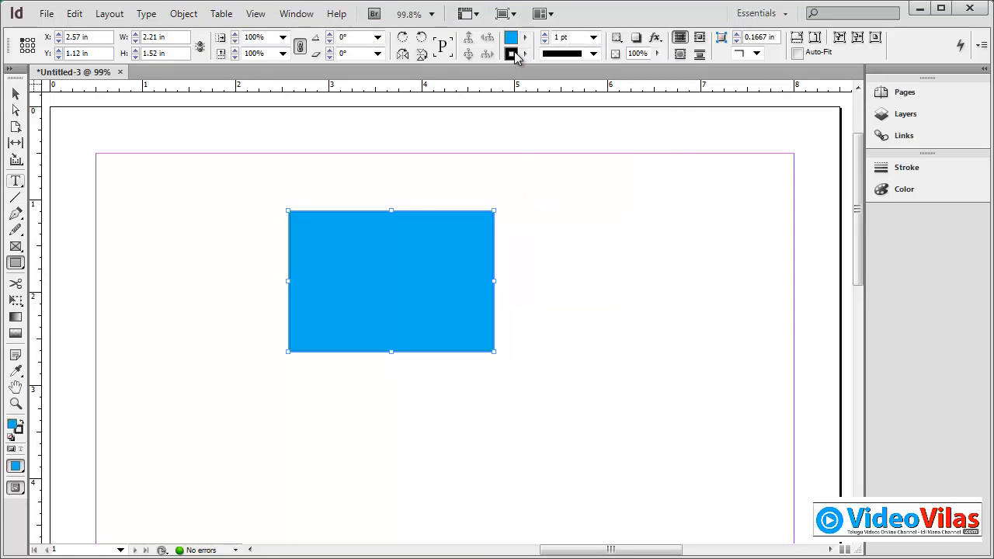
left_click(526, 56)
left_click(575, 164)
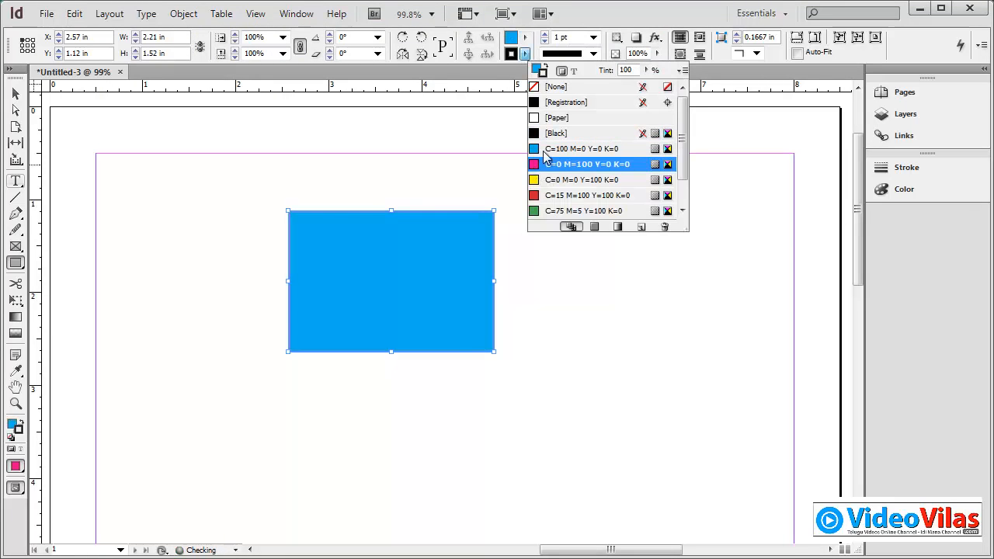
Step: Set the rectangle's stroke weight to 5 pt and apply a slanted hash stroke style
left_click(594, 37)
left_click(572, 124)
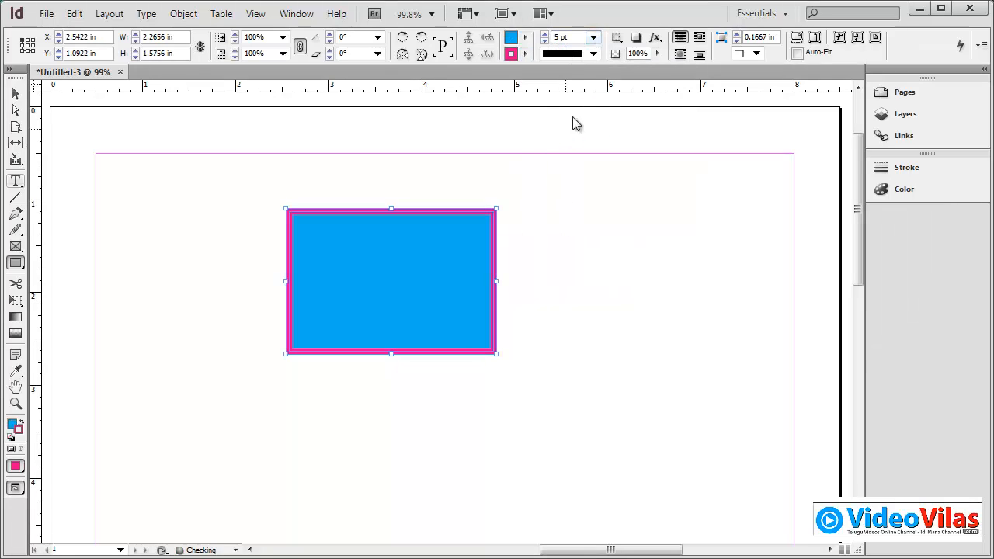
left_click(595, 54)
left_click(582, 192)
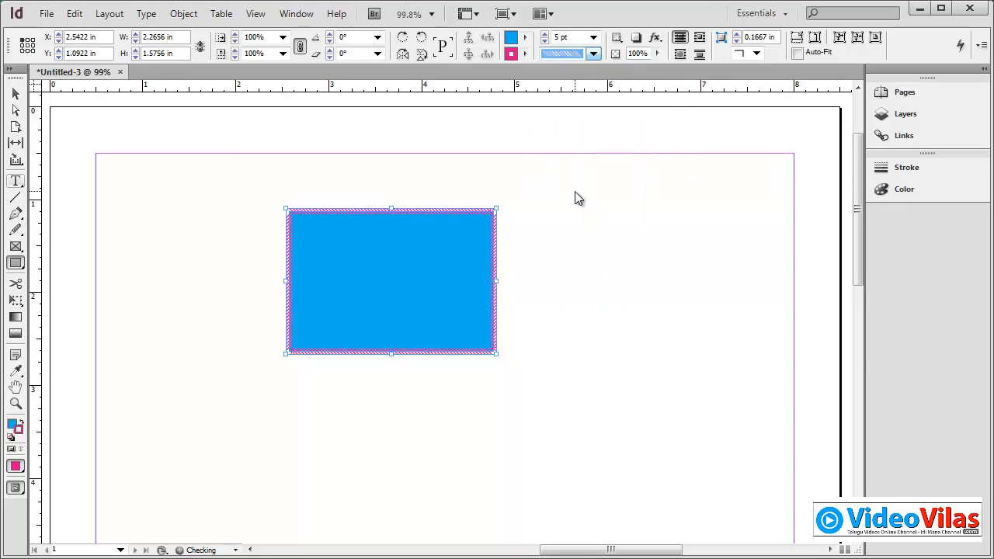
left_click(433, 293)
left_click(315, 463)
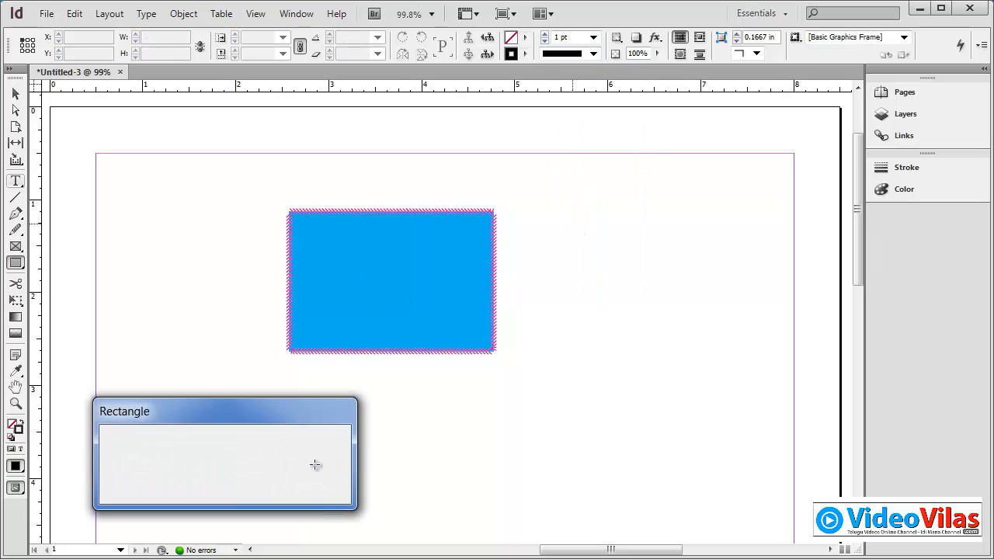
Step: Examine the blue rectangle's hashed border, its opacity setting and the Object, Stroke and Fill targets for effects
left_click(16, 95)
left_click_drag(258, 185, 599, 386)
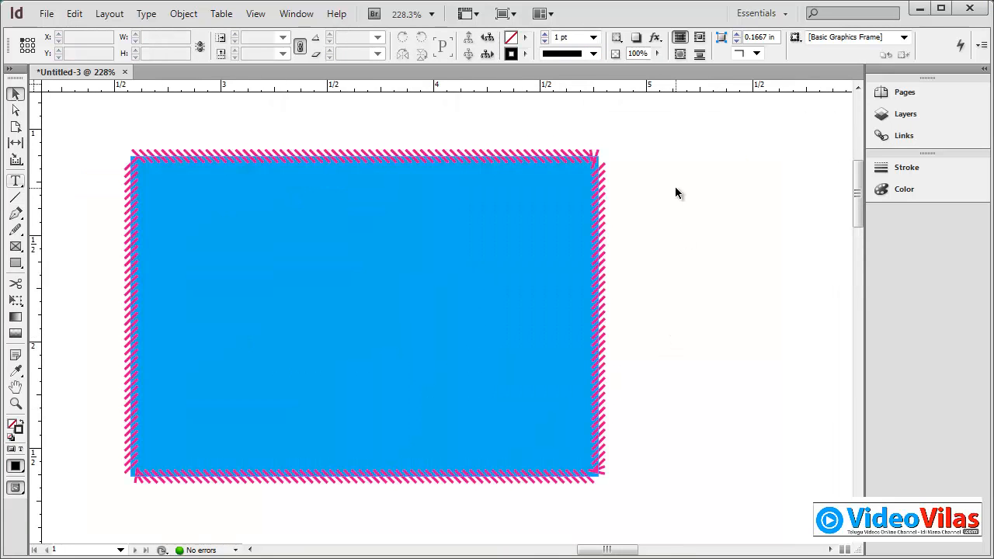
left_click(595, 205)
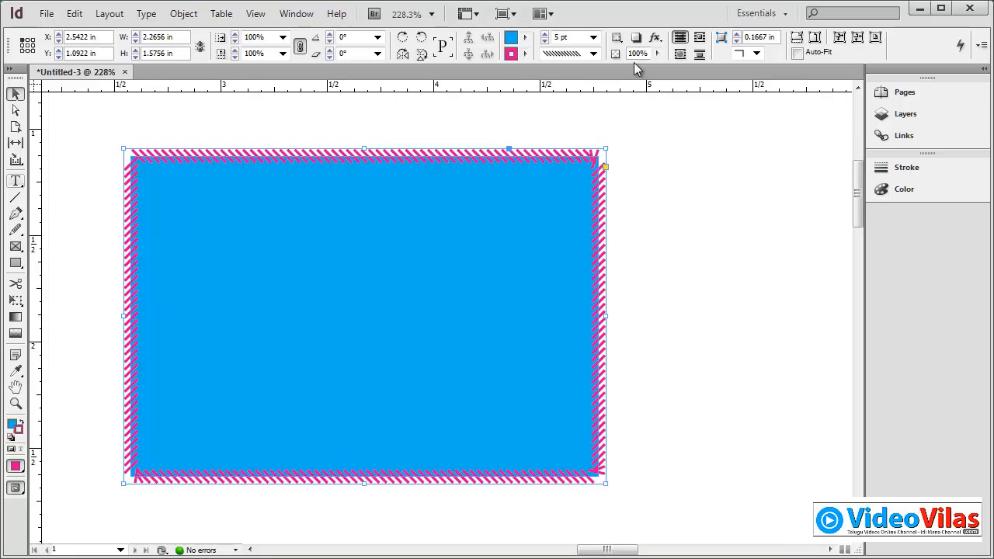
left_click(658, 53)
left_click_drag(655, 67, 690, 72)
left_click(618, 39)
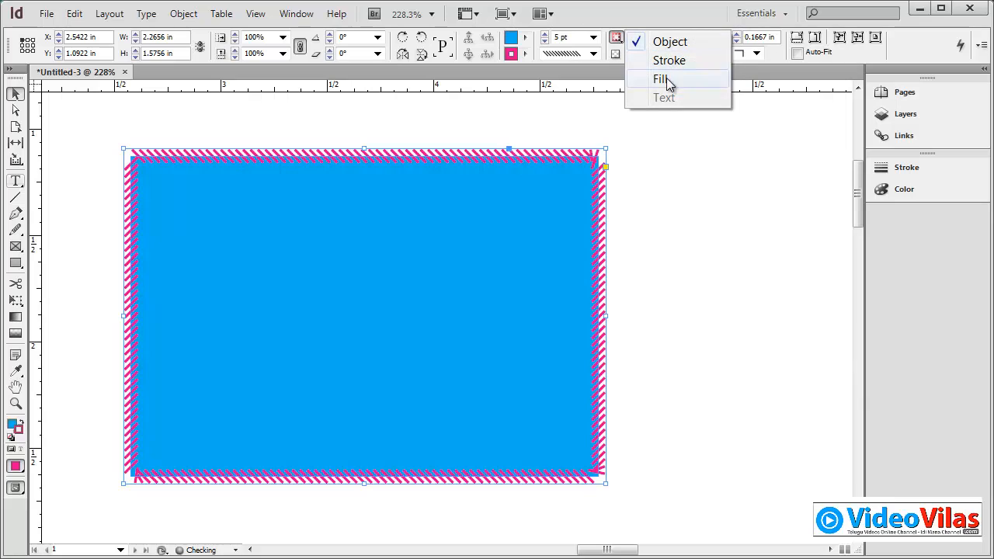
left_click(671, 43)
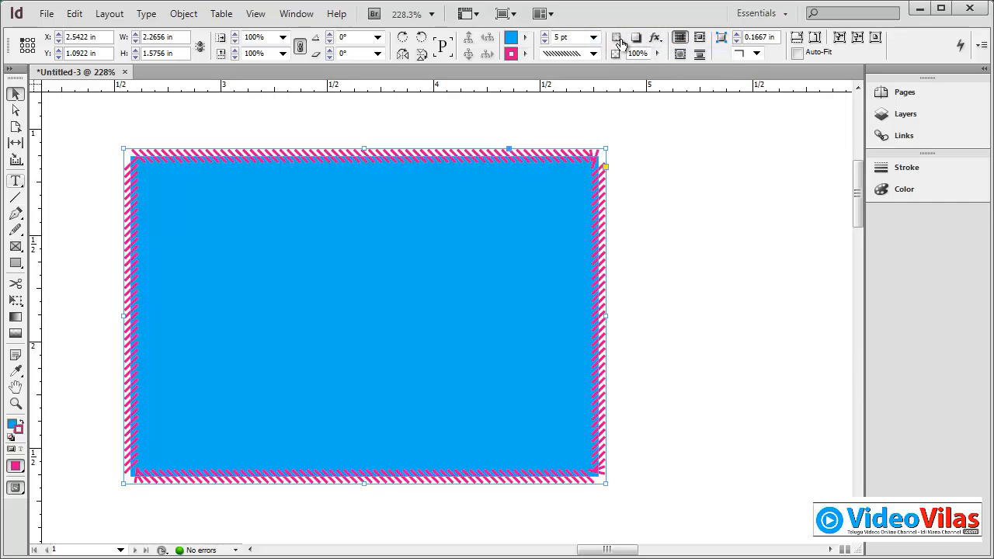
left_click(617, 39)
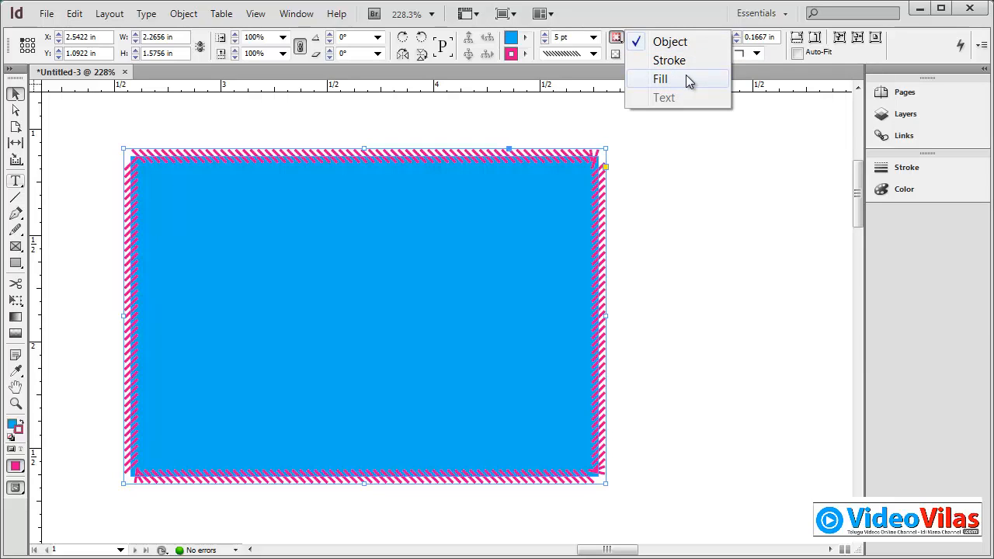
left_click(683, 13)
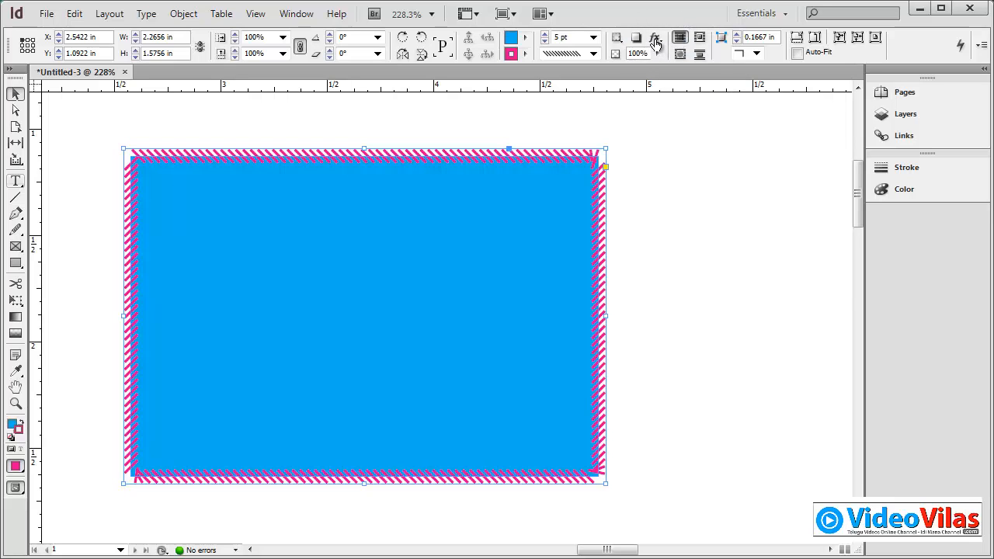
Step: Examine the effect types, corner shape choices and Transform Again commands available for the hashed blue rectangle
left_click(655, 40)
left_click(200, 14)
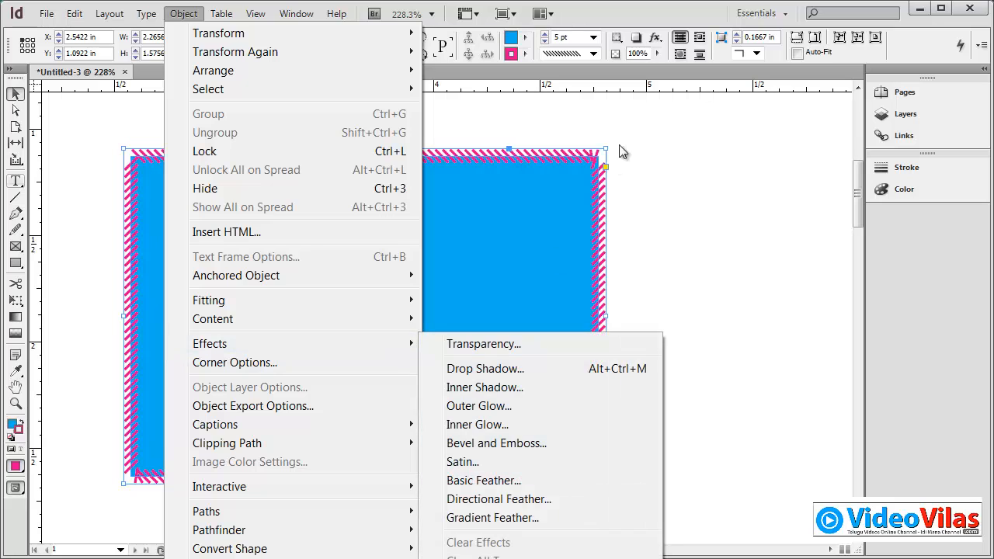
left_click(688, 9)
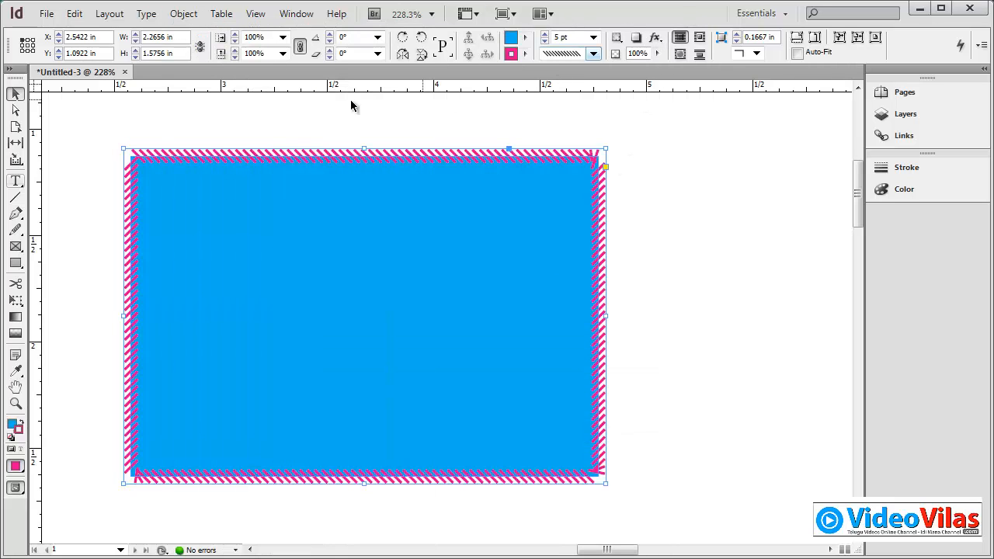
left_click(184, 14)
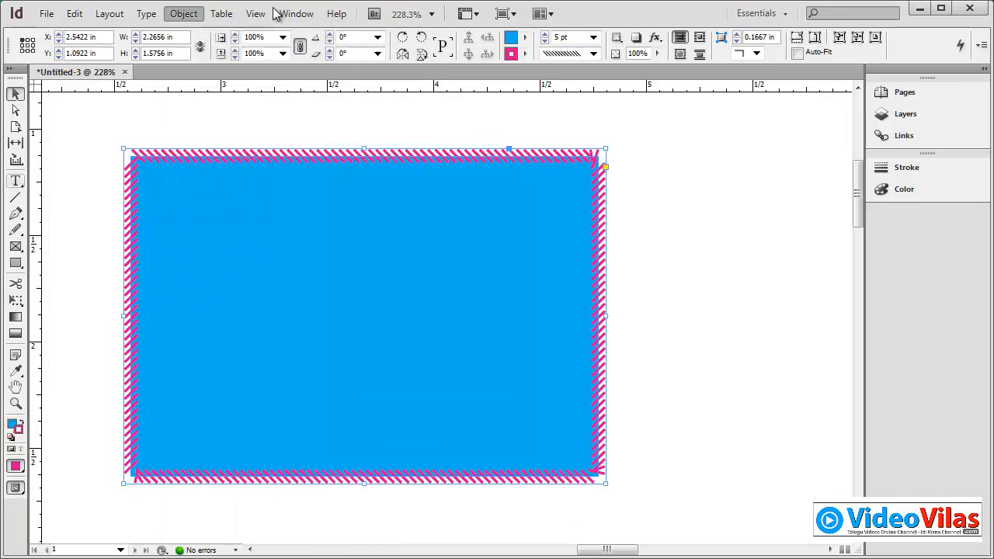
left_click(580, 10)
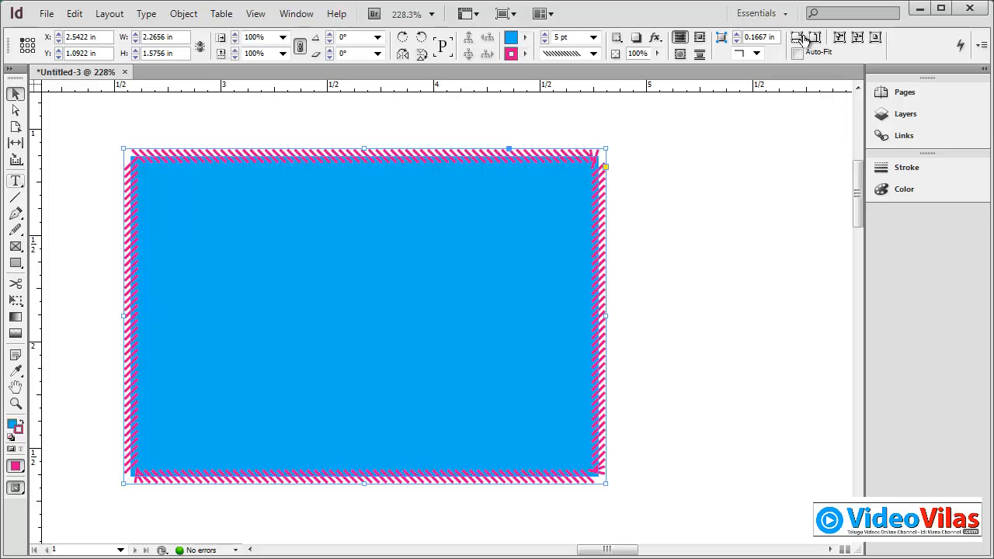
left_click(758, 53)
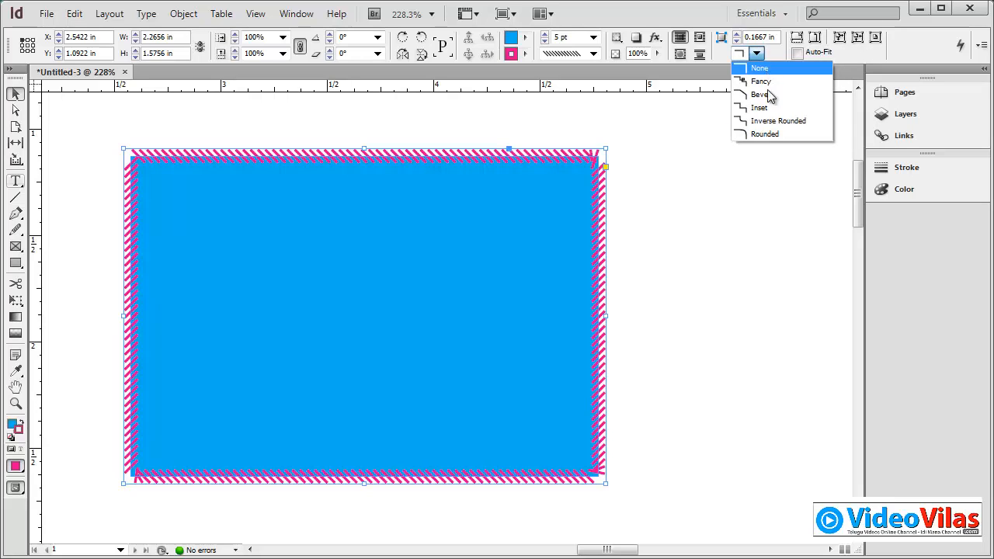
left_click(919, 52)
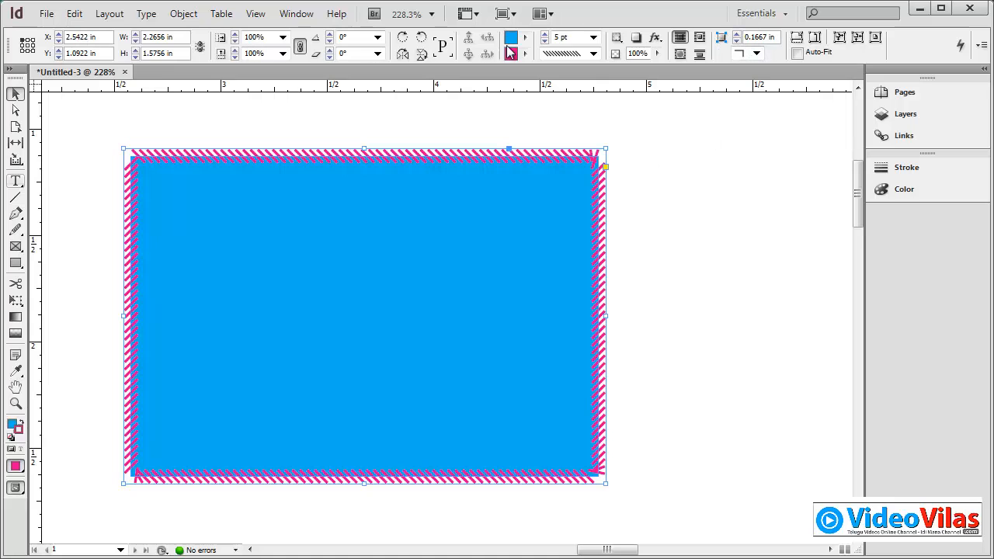
left_click(183, 14)
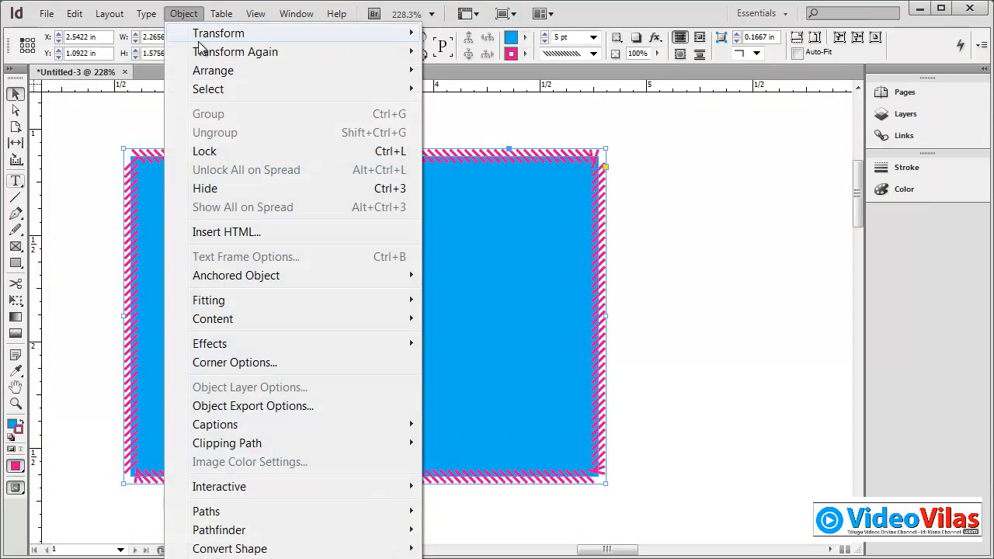
mouse_move(200, 44)
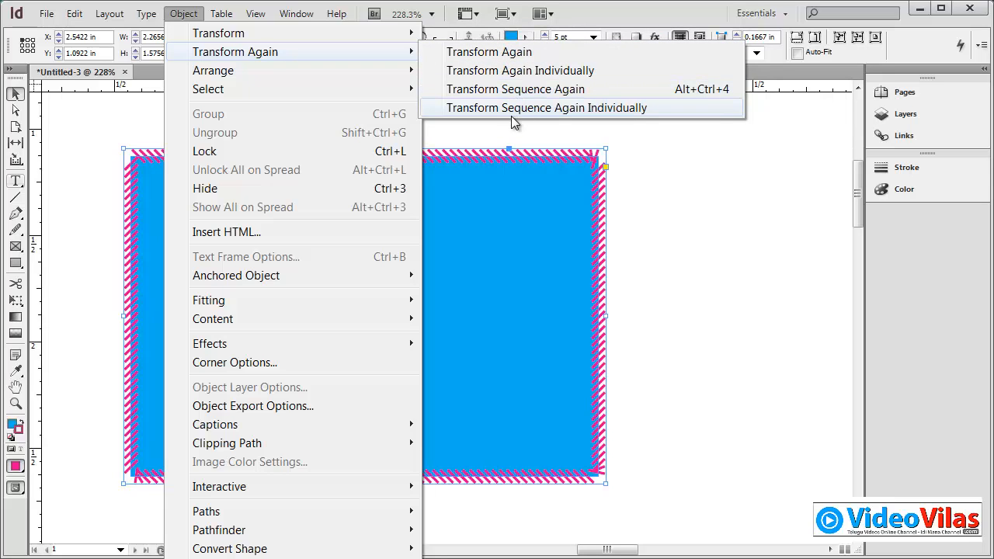
Step: Delete the hashed blue rectangle and draw a new rectangle about 0.51 × 0.22 in near the top of the view
left_click(655, 160)
key("Delete")
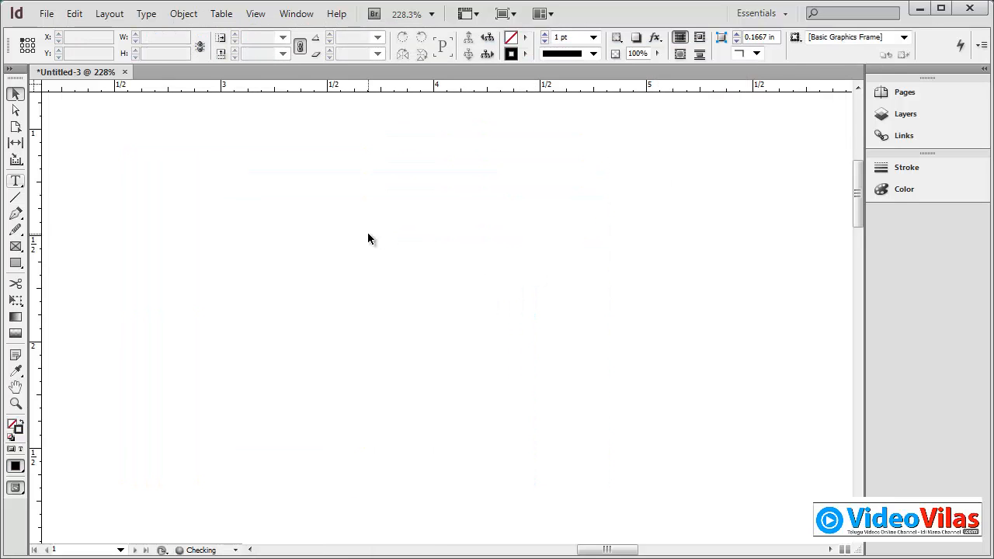
left_click_drag(16, 262, 63, 262)
left_click_drag(211, 148, 317, 193)
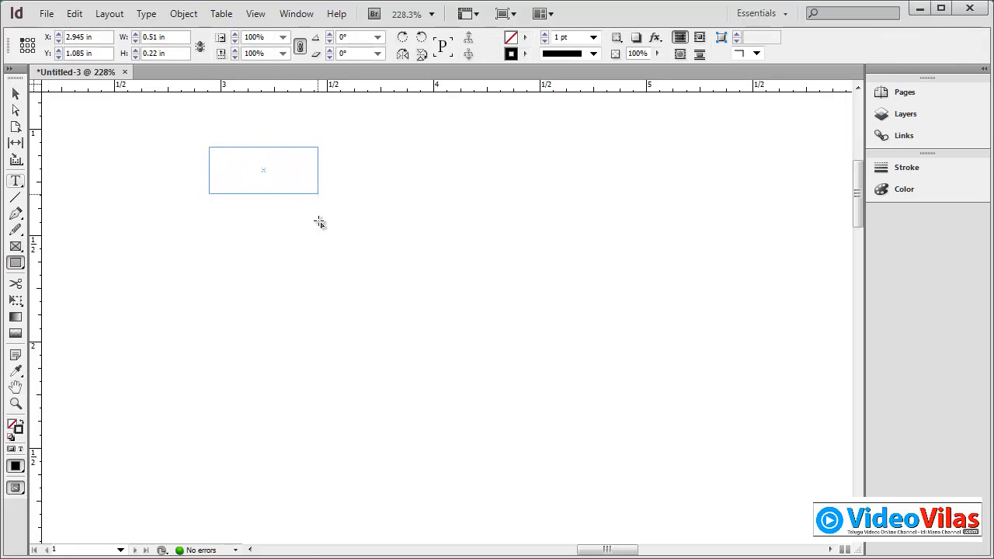
Step: Draw an ellipse about 0.51 × 0.22 in beneath the rectangle and duplicate it sideways into an evenly spaced row of five
left_click_drag(17, 264, 68, 281)
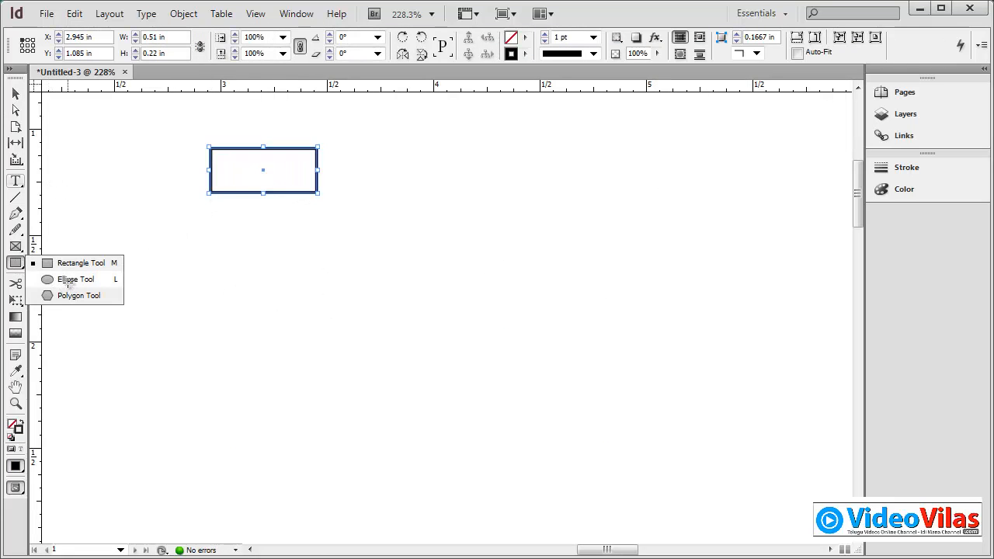
left_click_drag(213, 262, 425, 324)
left_click(16, 95)
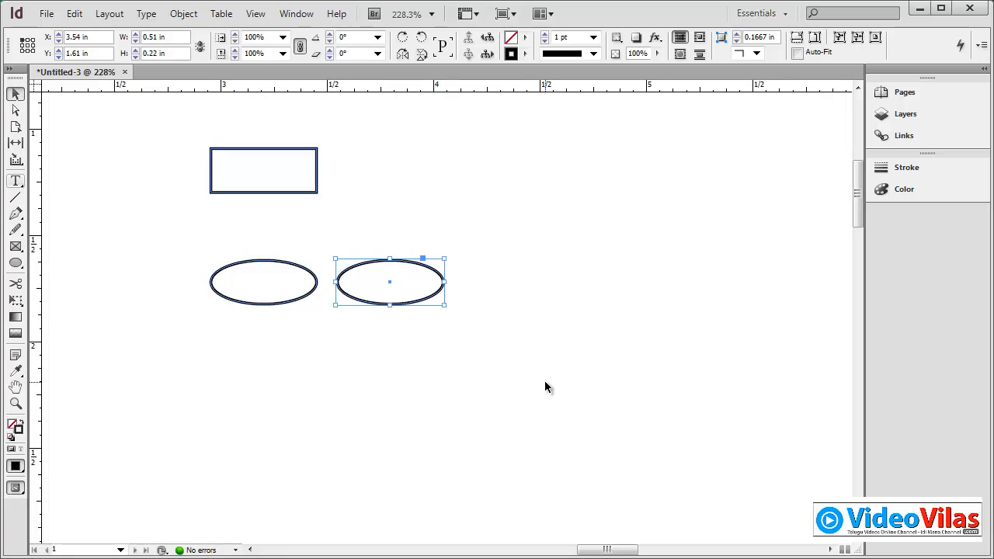
key("ctrl+alt+shift+d")
key("ctrl+alt+shift+d")
key("ctrl+alt+shift+d")
left_click(457, 171)
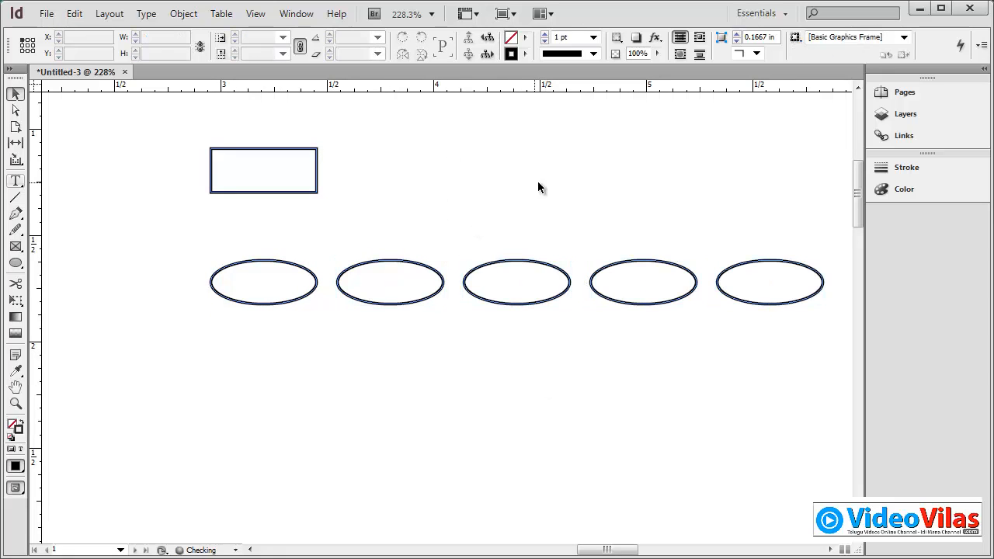
Step: Duplicate the row of five ellipses straight down to form a second row
left_click_drag(537, 180, 539, 216)
left_click(261, 181)
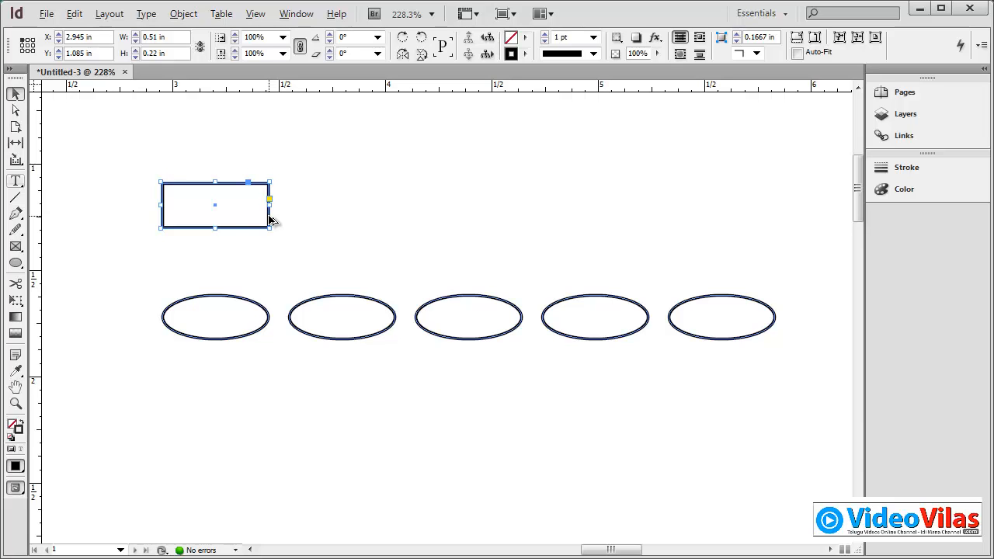
left_click_drag(177, 257, 707, 417)
left_click(606, 219)
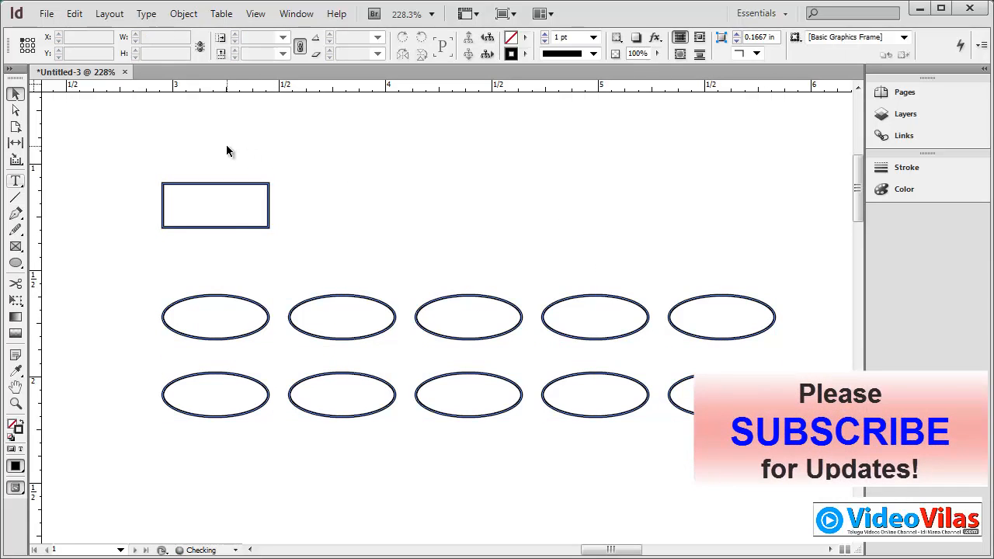
Step: Move the rectangle straight up to about Y 0.88 in, keeping its horizontal position
left_click_drag(226, 144, 307, 231)
left_click_drag(250, 151, 328, 249)
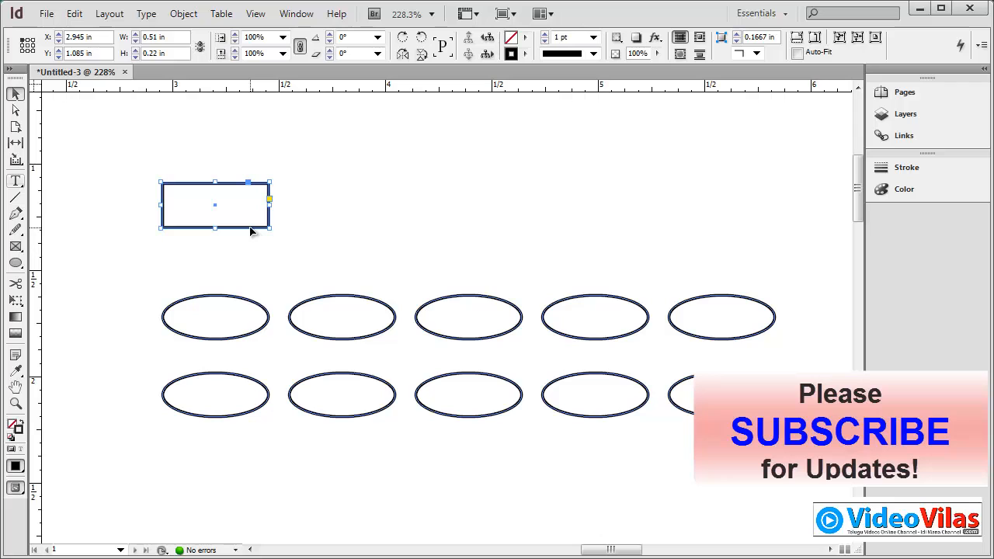
left_click_drag(250, 230, 251, 188)
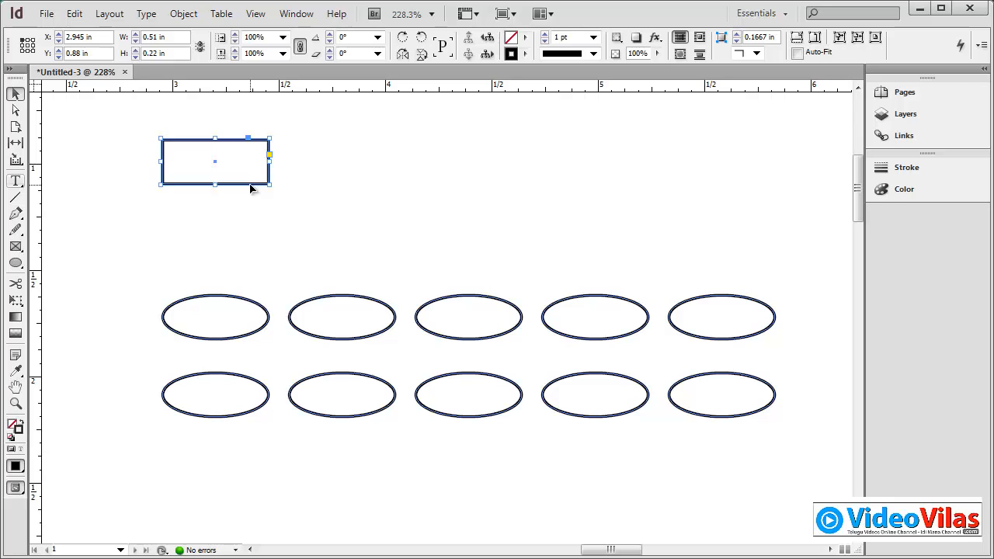
Step: Repeat the rectangle's upward move on the upper row of ellipses with Transform Again, and undo it
left_click(215, 266)
left_click_drag(198, 259, 736, 331)
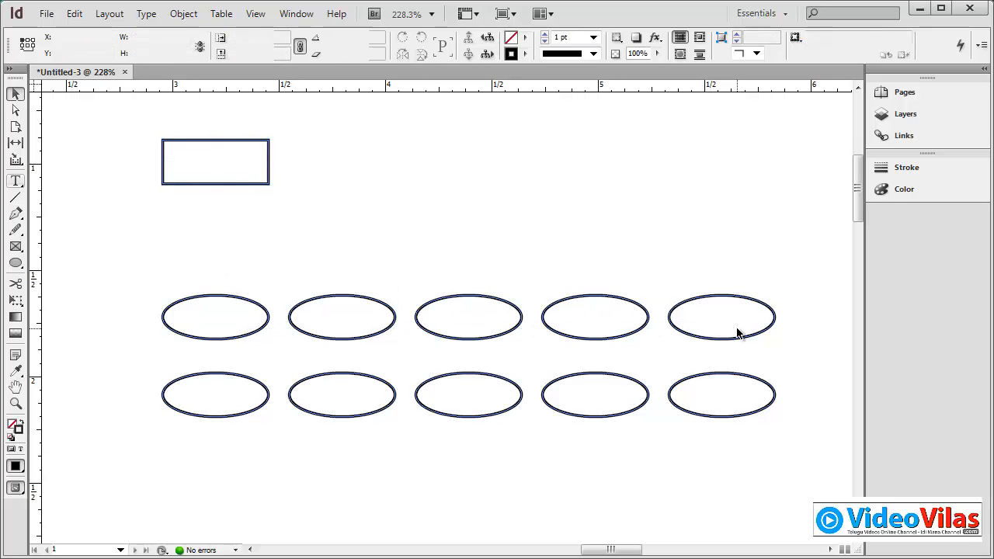
left_click(184, 13)
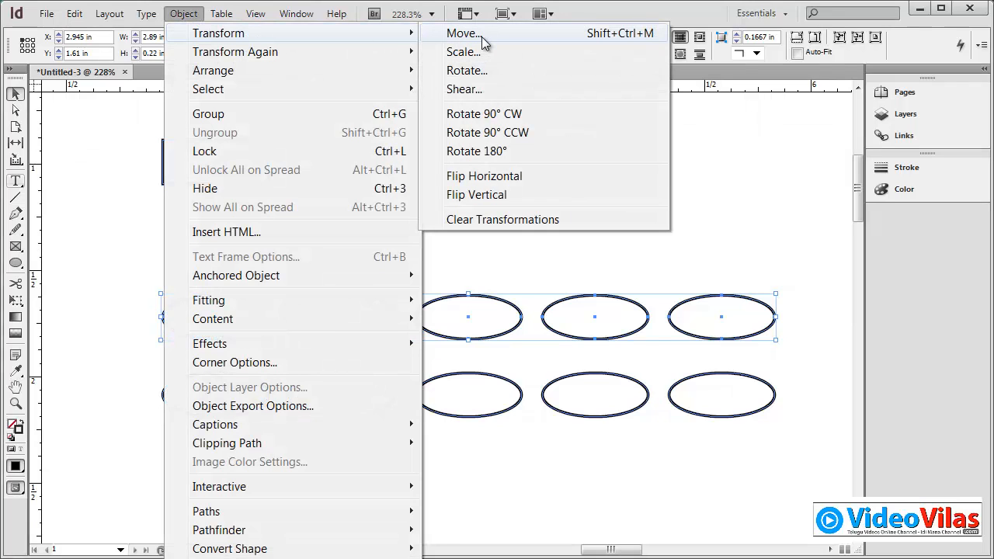
mouse_move(355, 50)
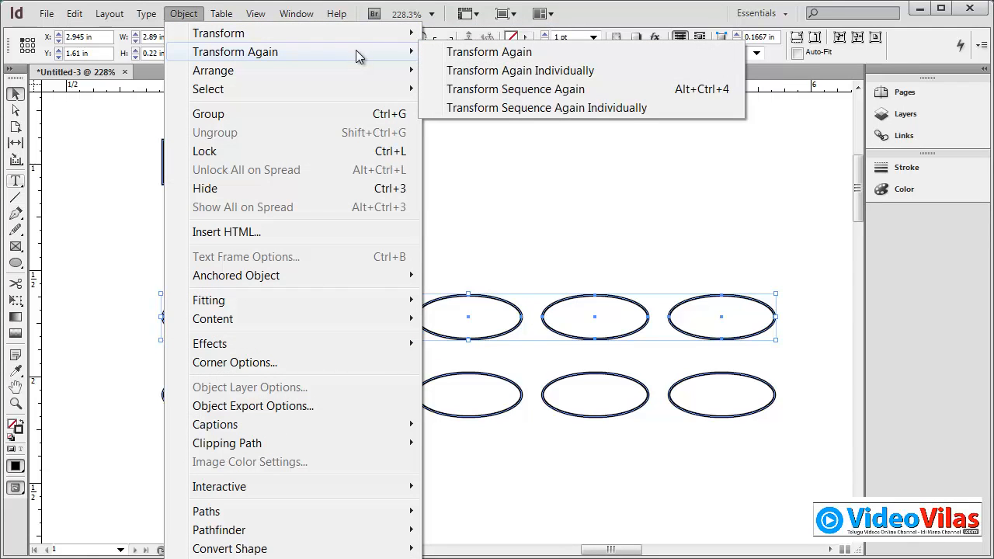
left_click(489, 52)
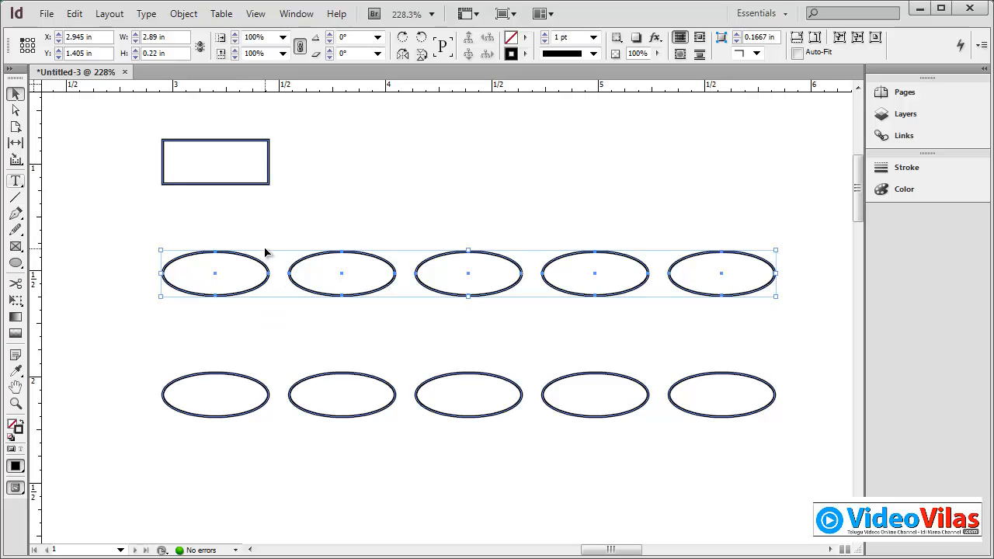
key("ctrl+z")
left_click(330, 227)
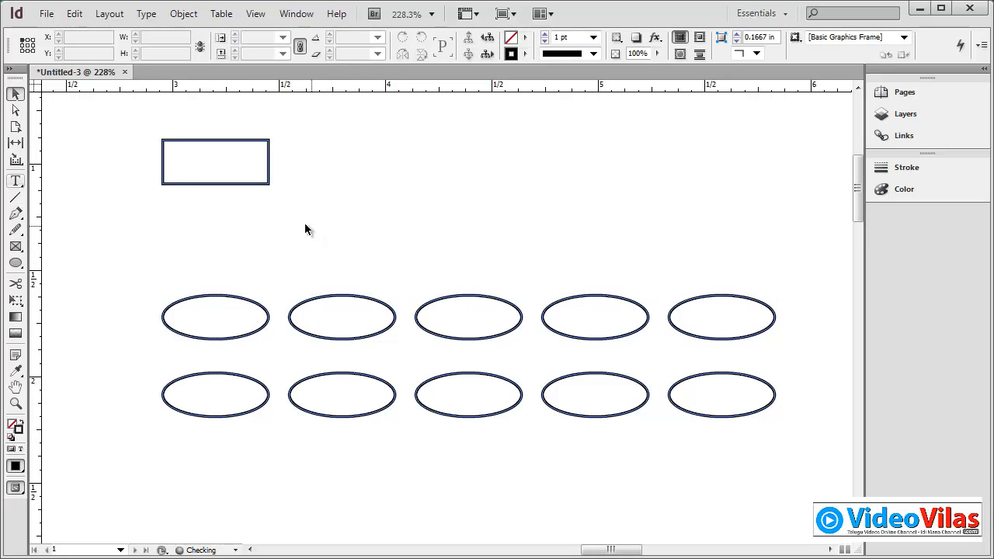
Step: Rotate the rectangle about 45° counterclockwise, repeat the rotation on the upper ellipse row with Transform Again, and undo the row's rotation
left_click_drag(134, 125, 297, 228)
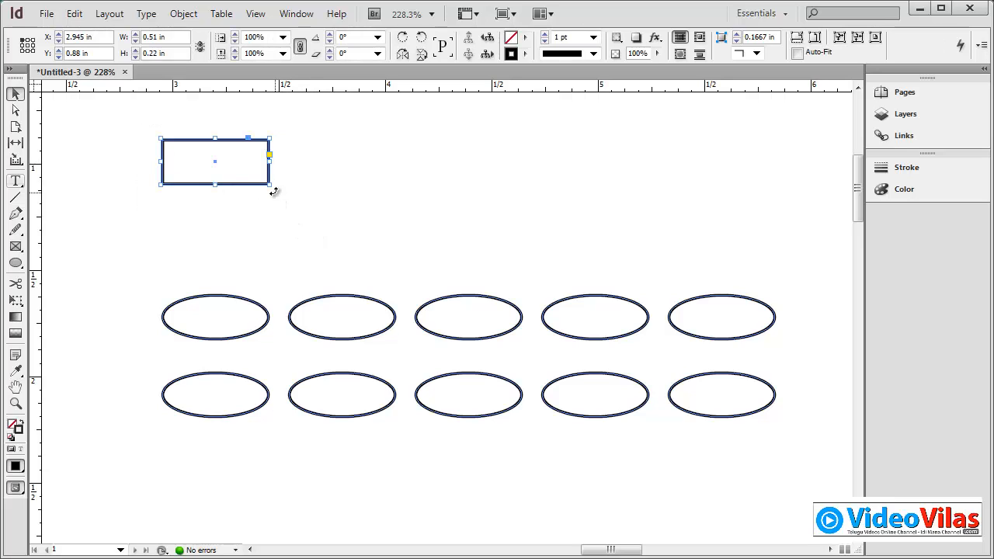
left_click_drag(273, 191, 292, 161)
left_click_drag(193, 254, 697, 342)
left_click(184, 14)
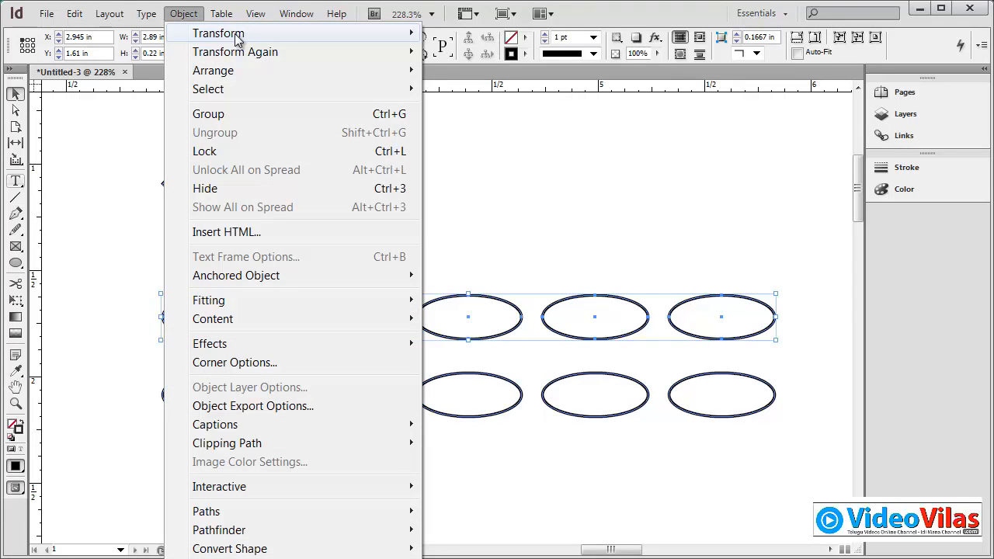
mouse_move(264, 34)
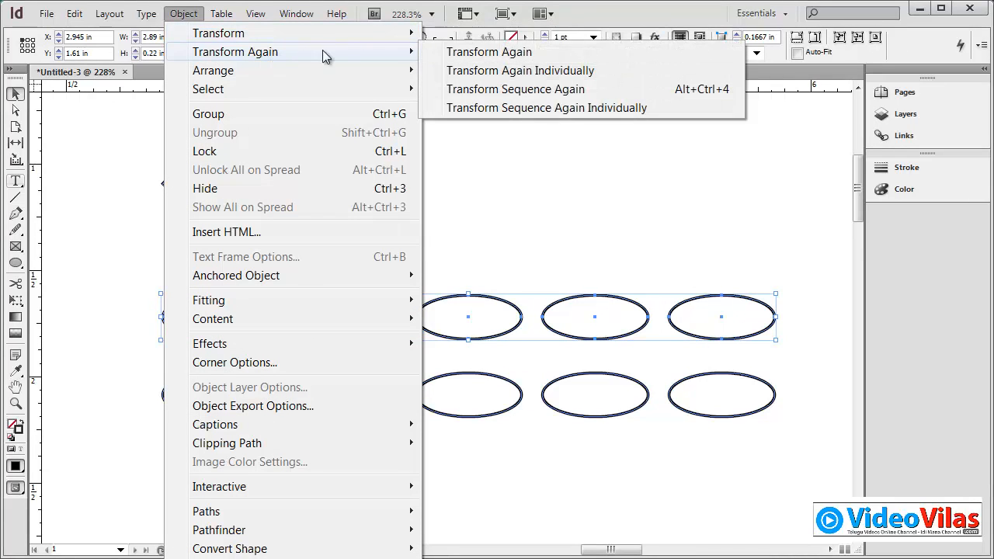
left_click(487, 53)
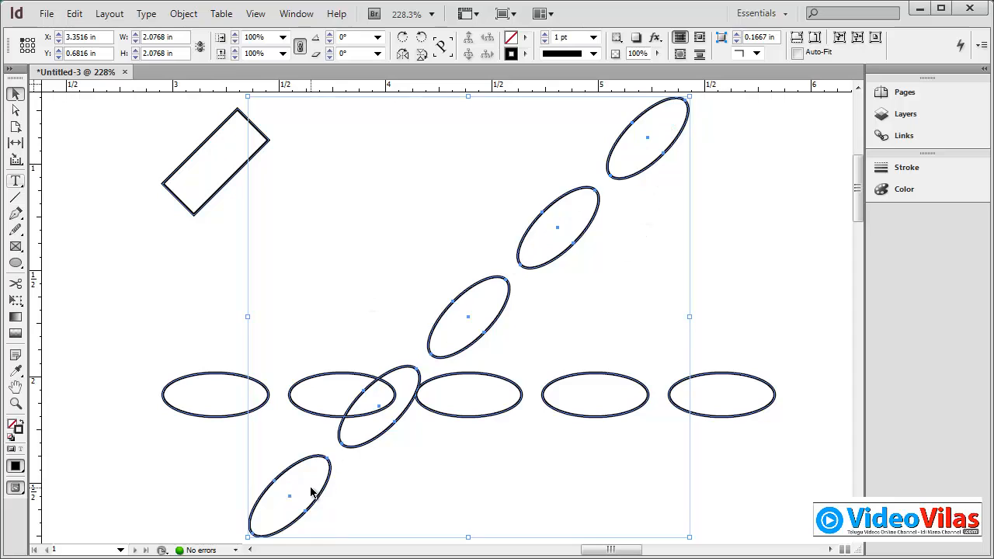
key("ctrl+z")
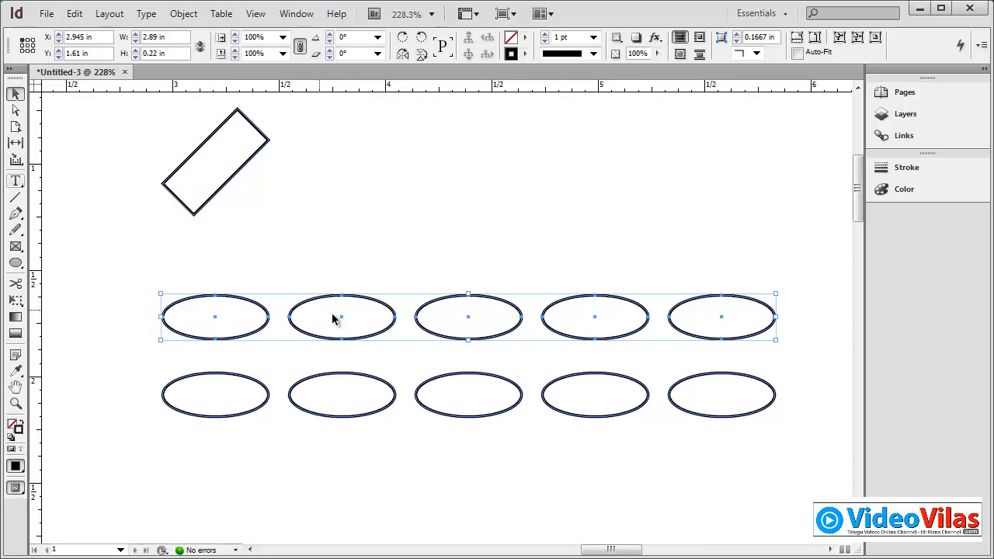
Step: Apply Transform Again Individually to rotate each ellipse in the upper row about its own centre, and undo it
left_click(184, 14)
mouse_move(256, 55)
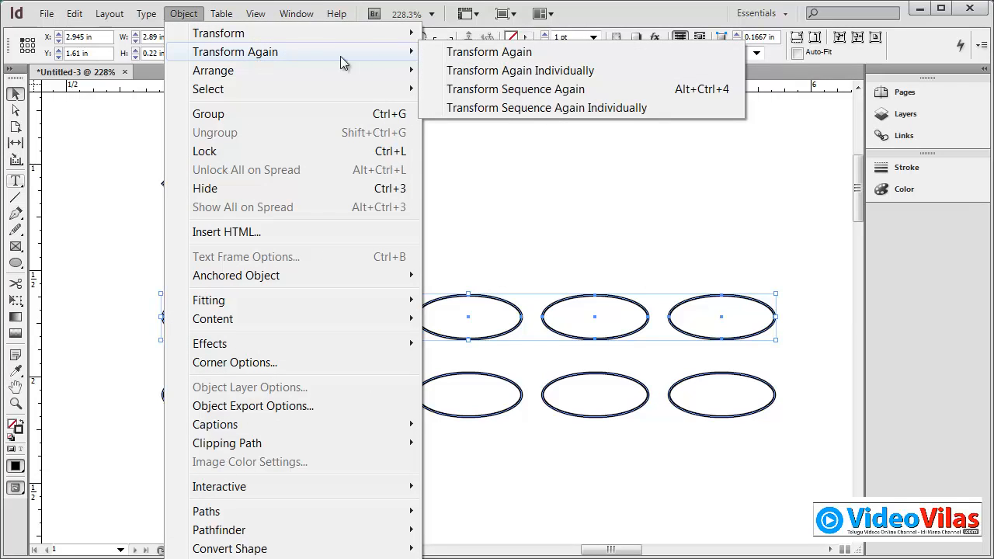
left_click(484, 73)
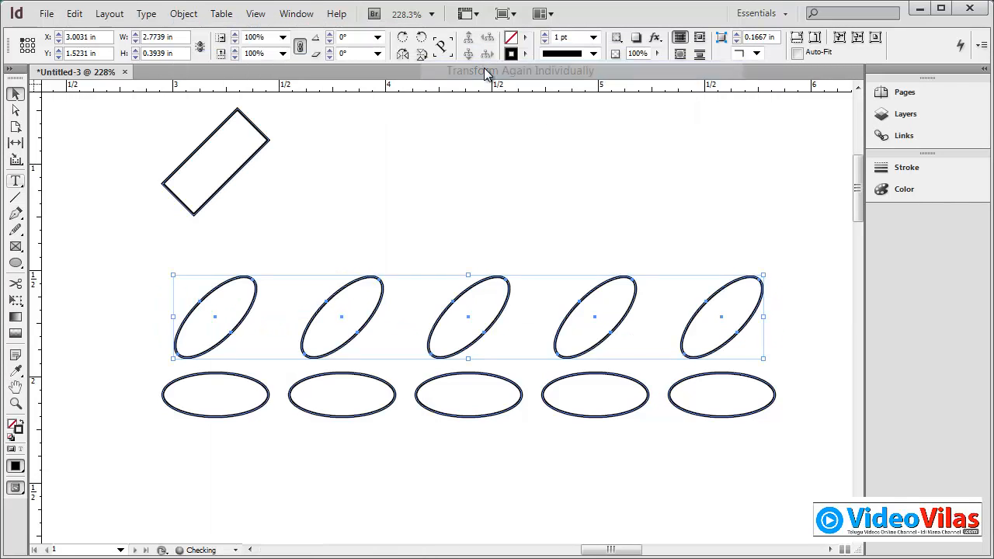
left_click(135, 299)
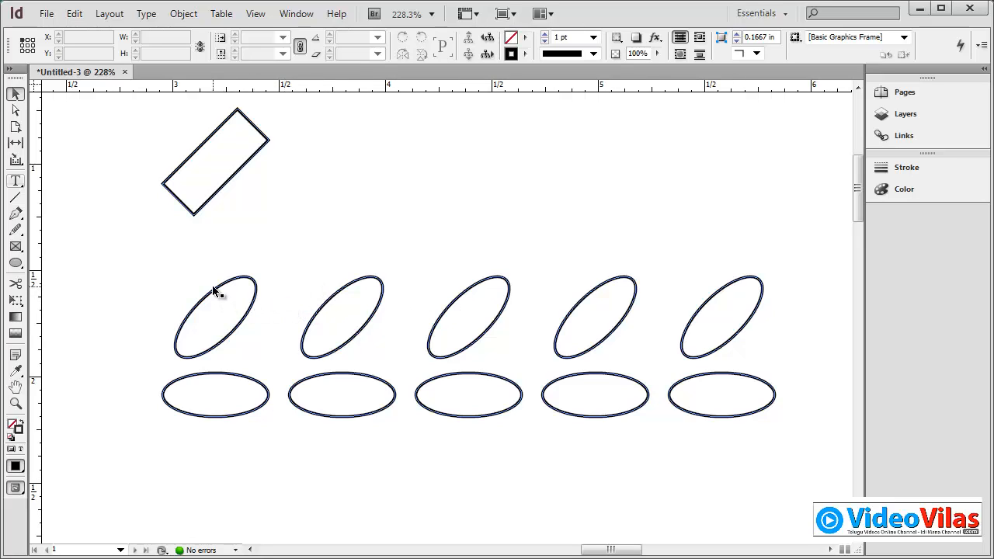
key("ctrl+z")
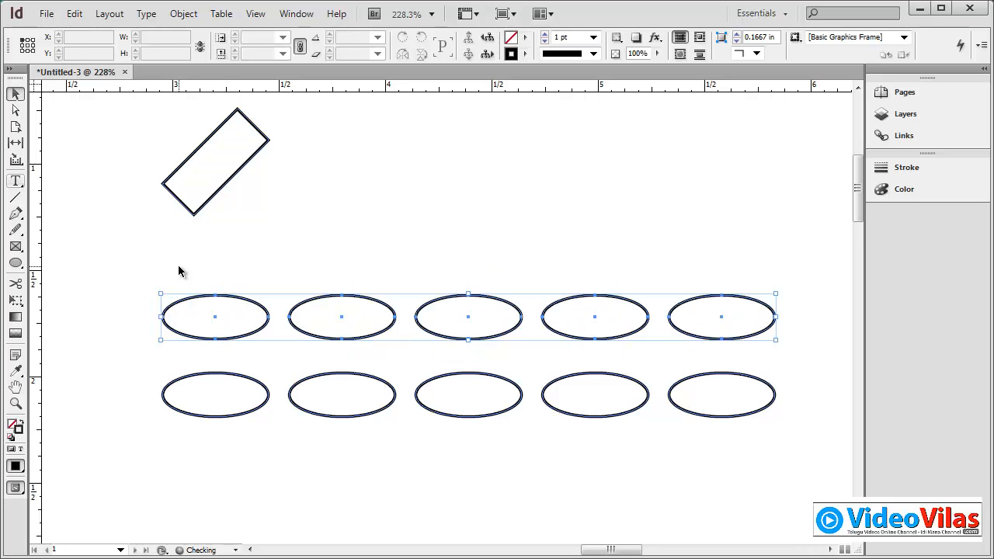
Step: Try placing the lower row of ellipses farther down the page, and undo the change
left_click_drag(161, 368, 749, 446)
left_click_drag(672, 395, 672, 475)
left_click(469, 191)
key("ctrl+z")
key("ctrl+z")
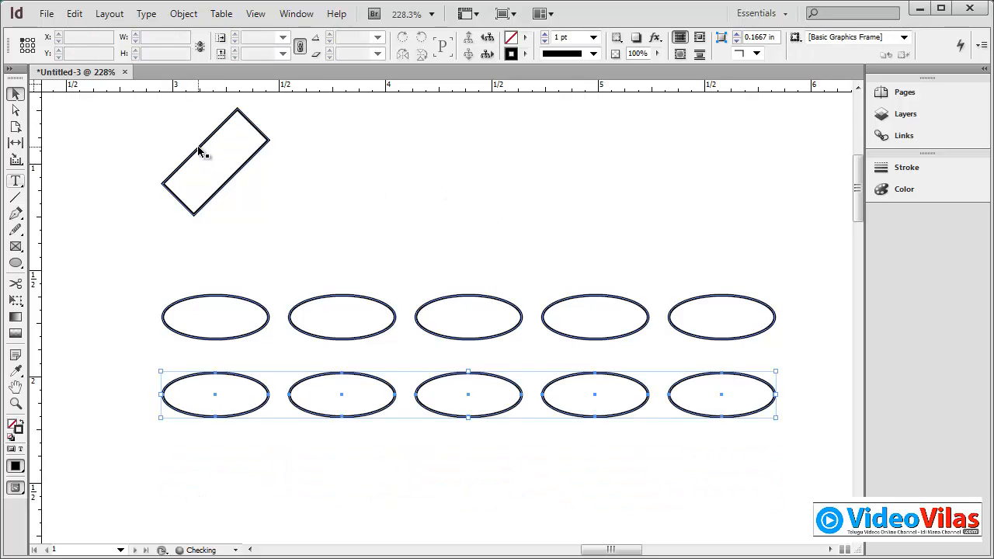
Step: Undo the rectangle's rotation and move the rectangle straight down to about Y 1.11 in
left_click_drag(159, 366, 737, 449)
left_click(267, 197)
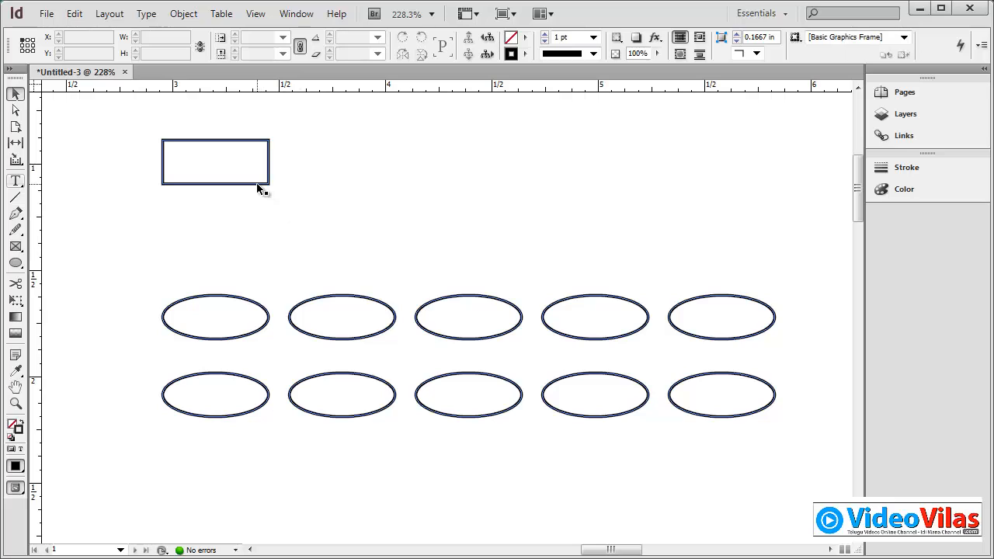
left_click(262, 185)
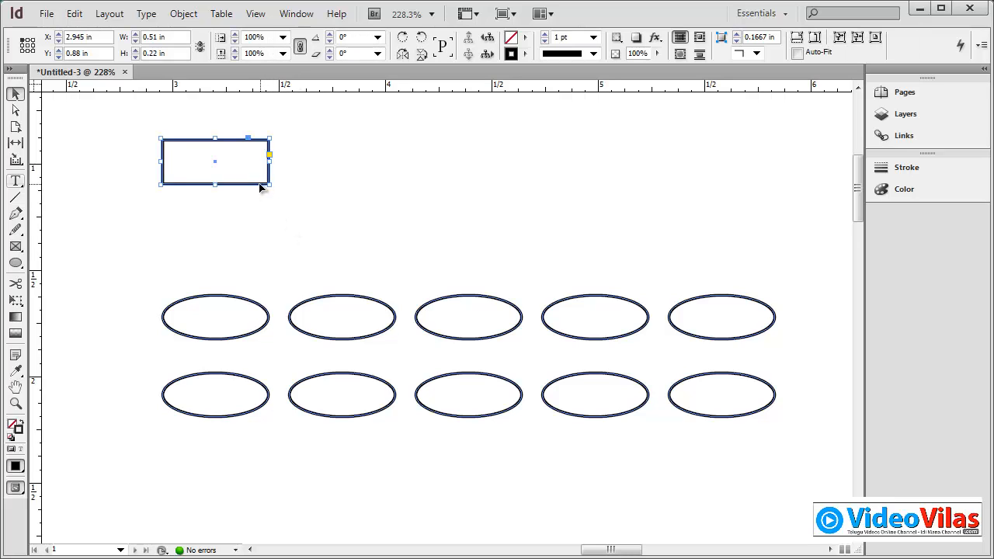
left_click_drag(260, 187, 261, 234)
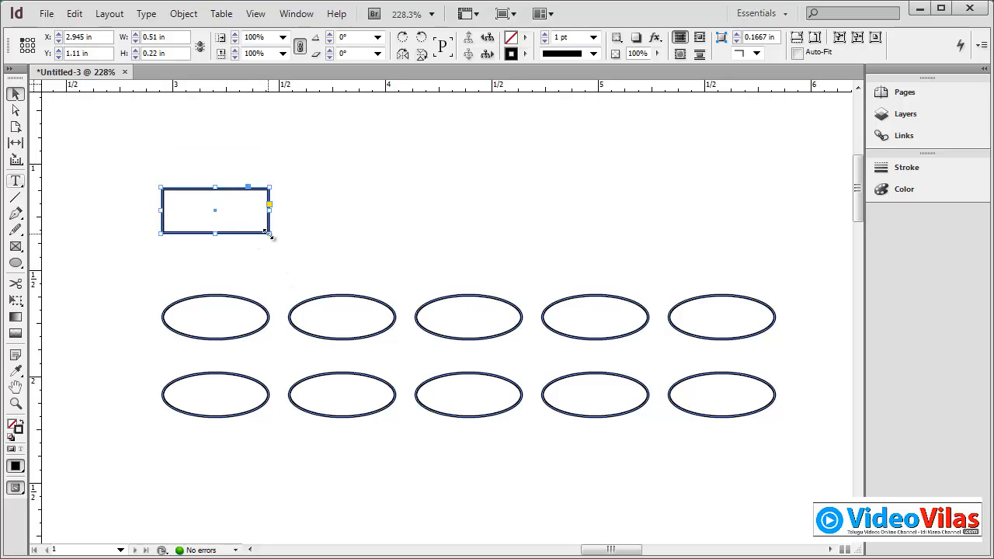
Step: Scale the rectangle down to about half its size and rotate it about 45° clockwise
left_click_drag(268, 235, 295, 242)
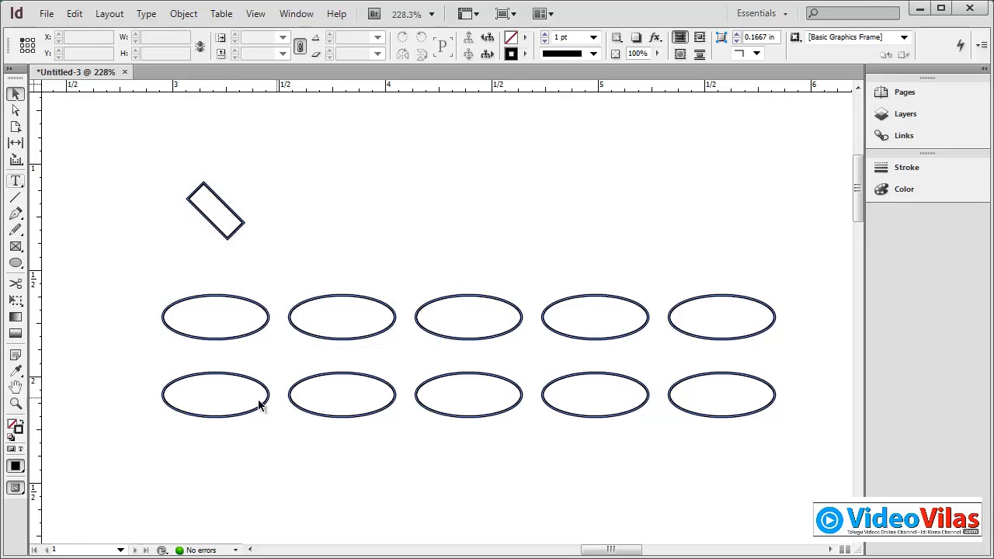
Step: Apply Transform Again Individually to the lower row of ellipses, and undo it
left_click_drag(123, 370, 771, 440)
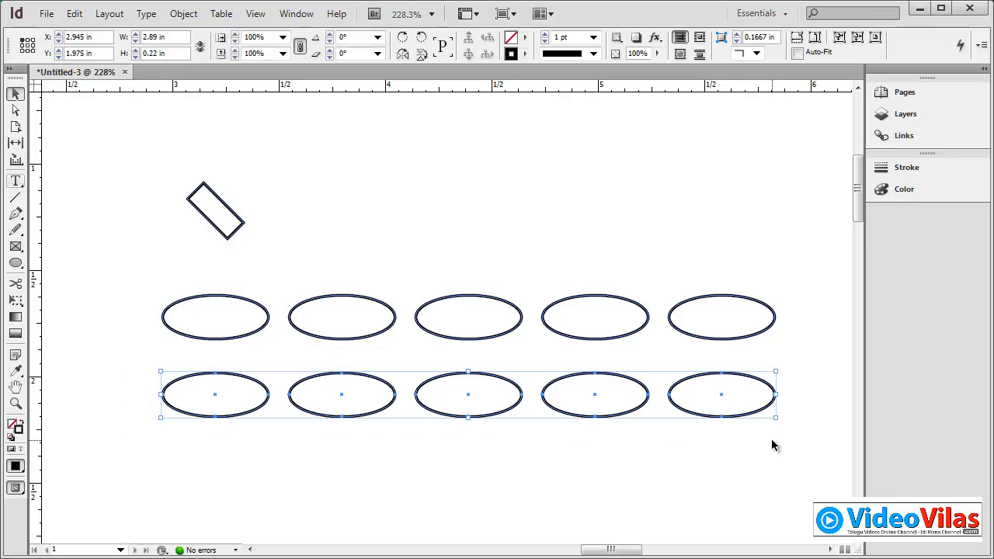
left_click(183, 13)
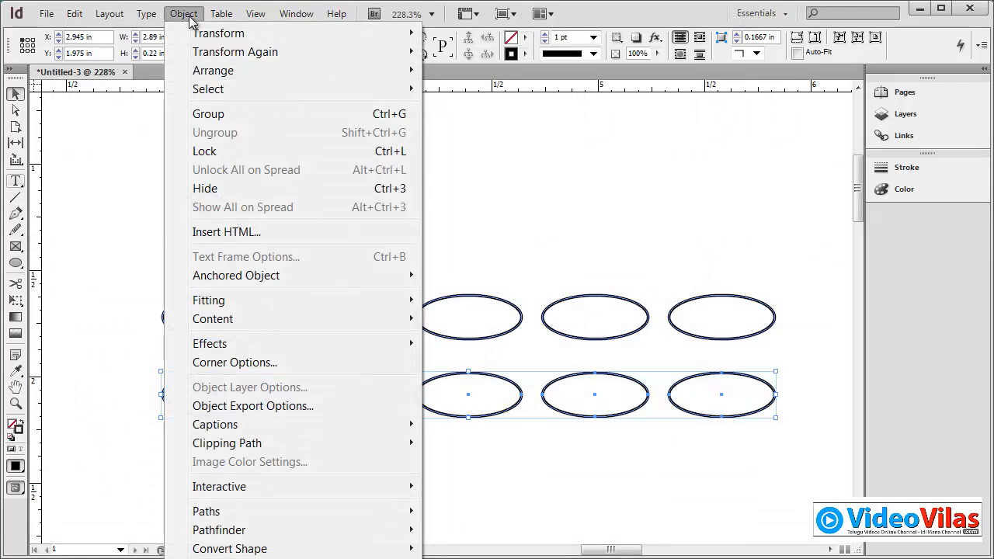
mouse_move(240, 52)
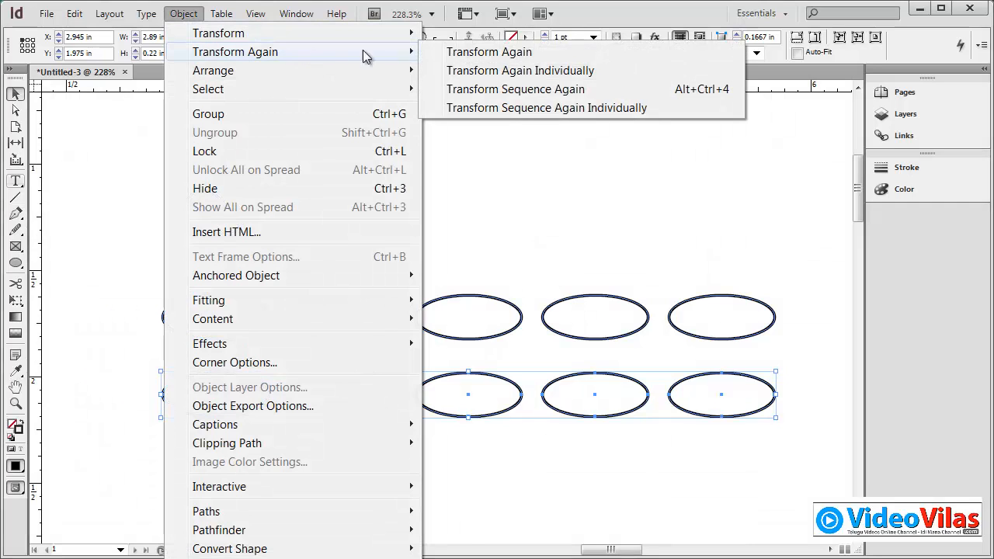
left_click(467, 72)
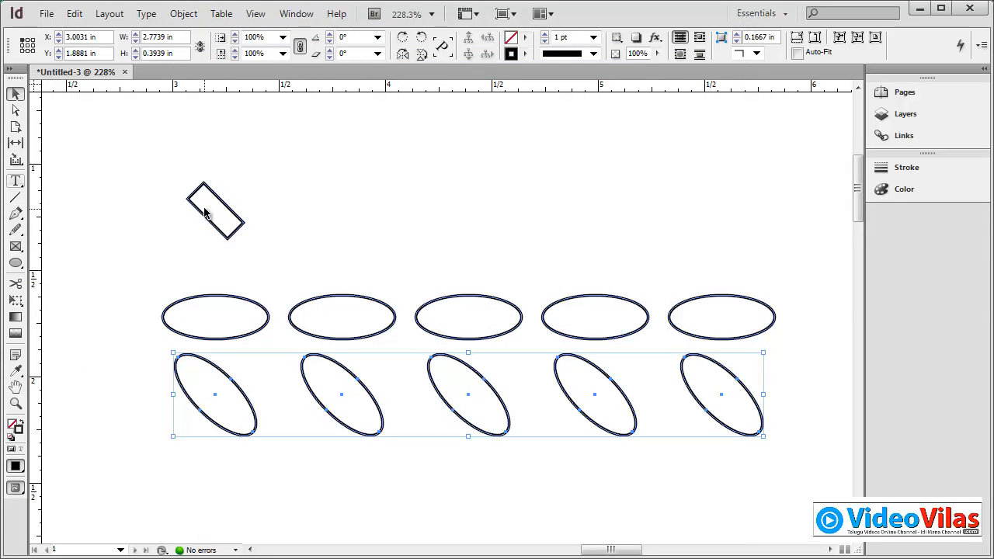
key("ctrl+z")
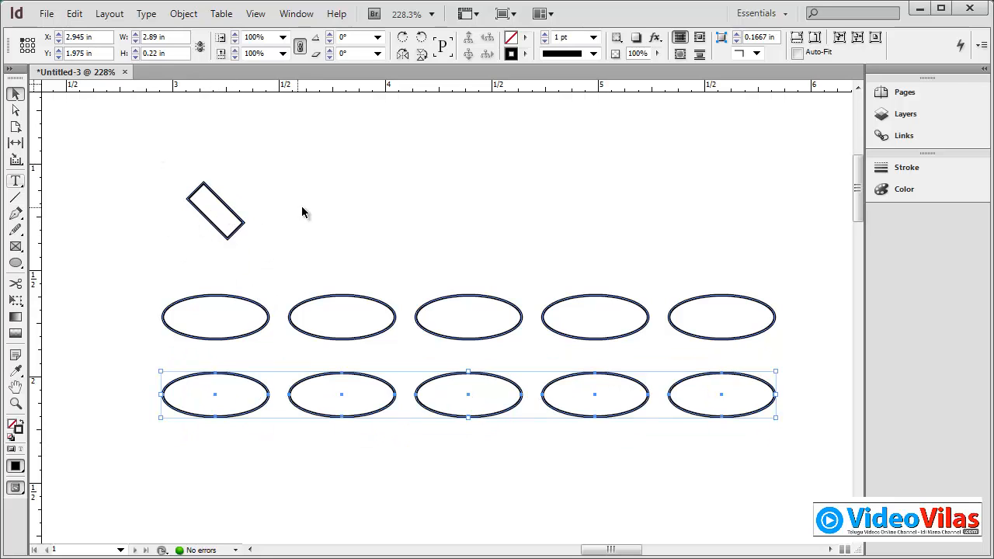
Step: Apply Transform Sequence Again to the lower row of ellipses as one unit, and undo it
left_click(184, 13)
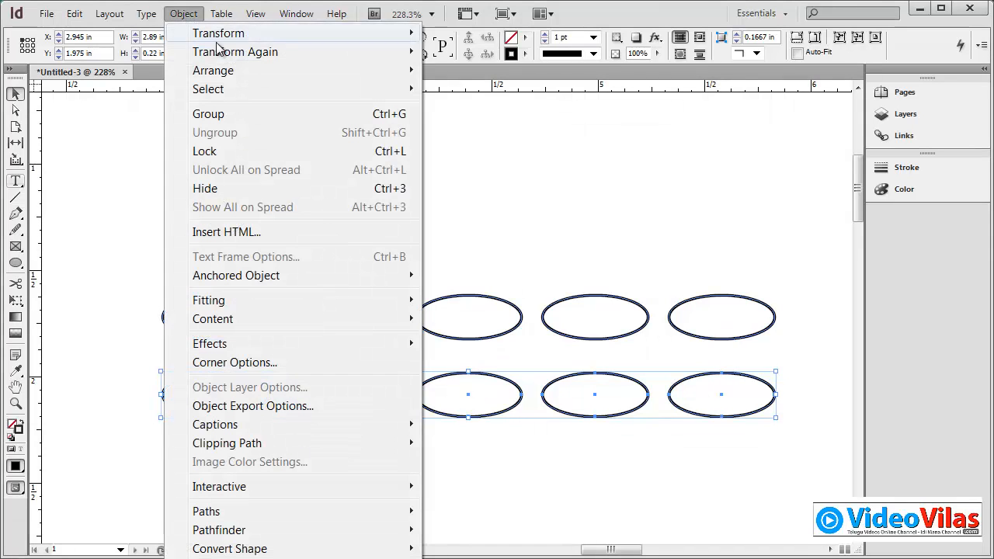
mouse_move(256, 60)
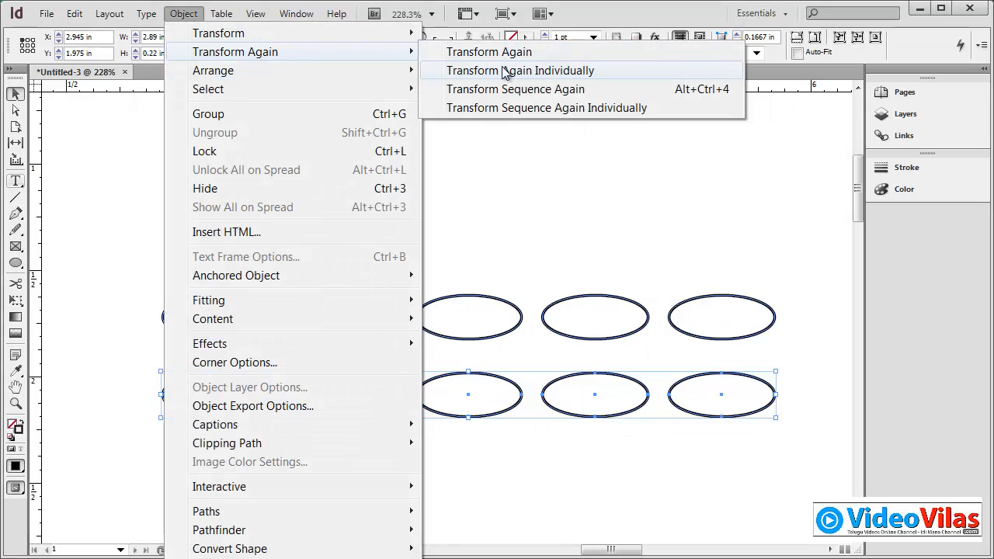
left_click(531, 90)
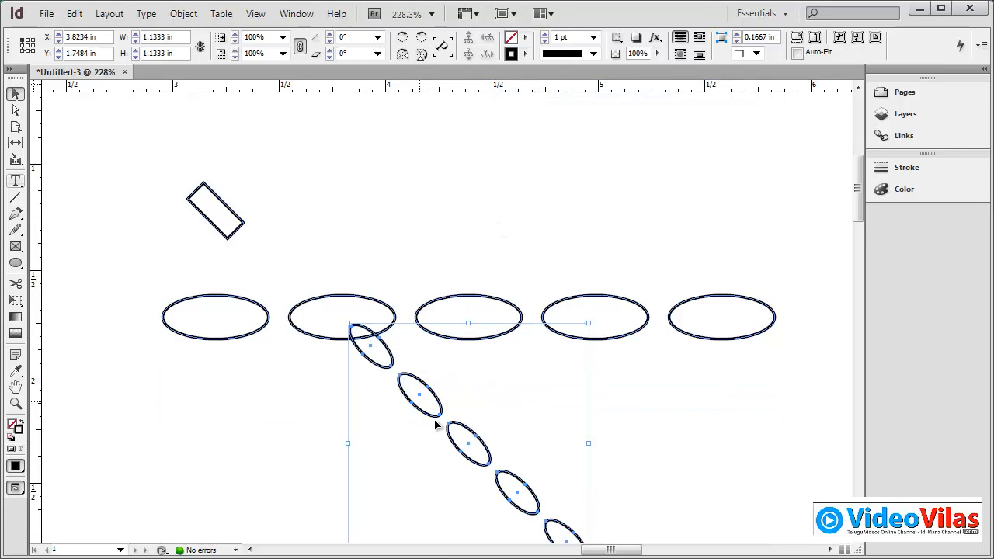
key("ctrl+z")
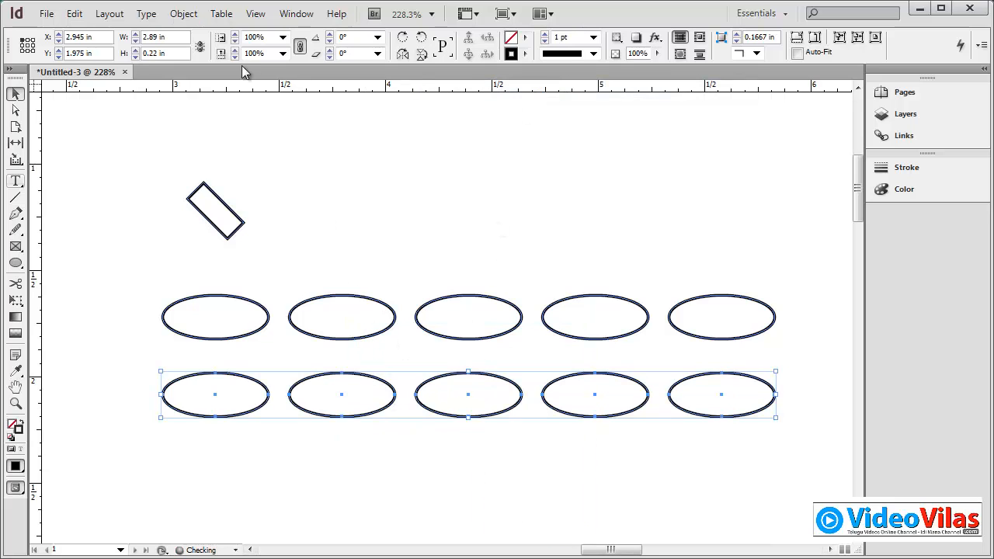
Step: Repeat the rectangle's whole series of changes on each lower-row ellipse with Transform Sequence Again Individually, and deselect the row
left_click(184, 13)
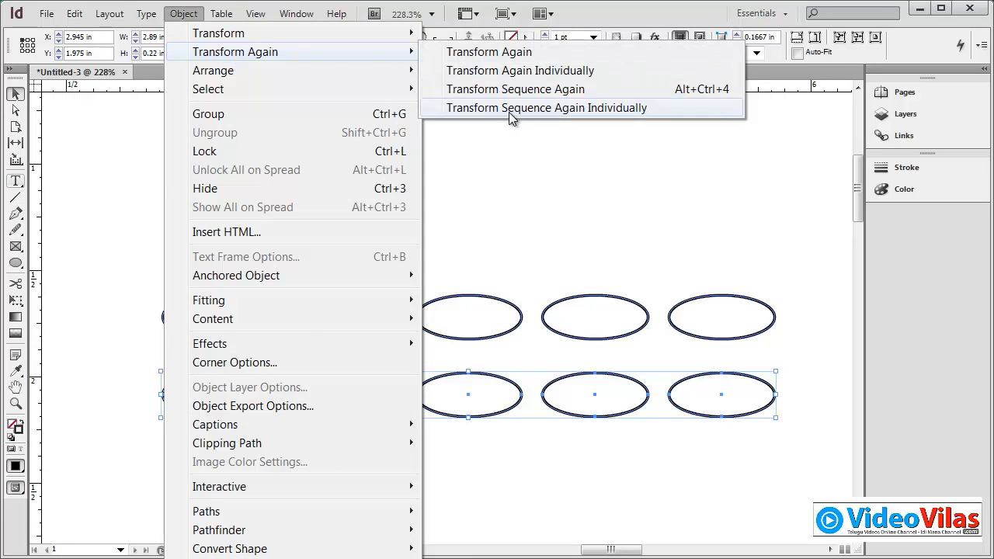
left_click(509, 109)
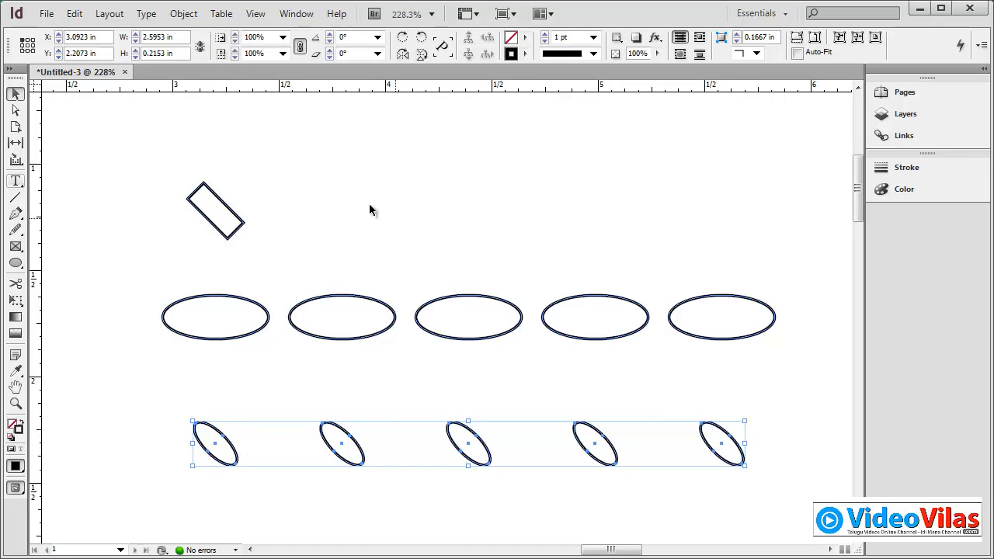
left_click(183, 13)
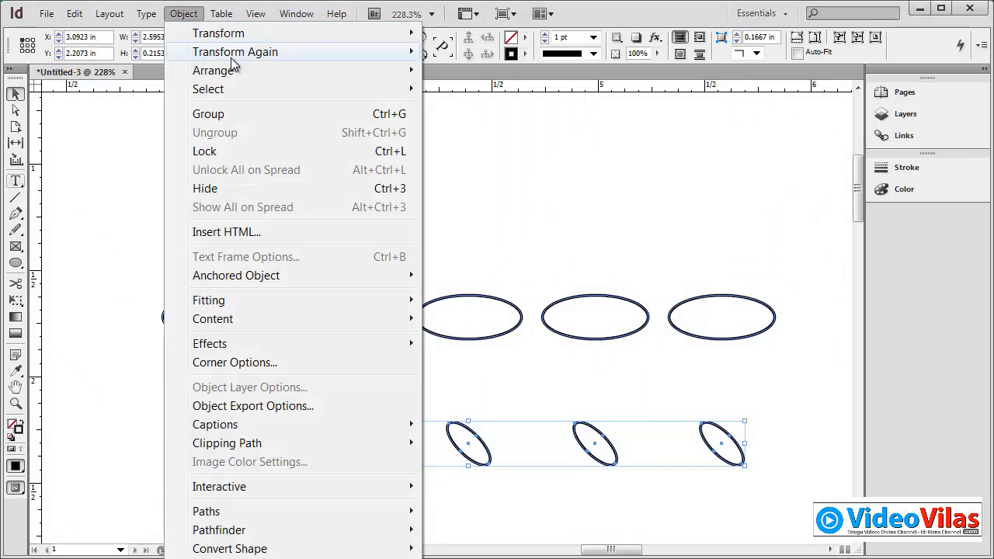
mouse_move(250, 56)
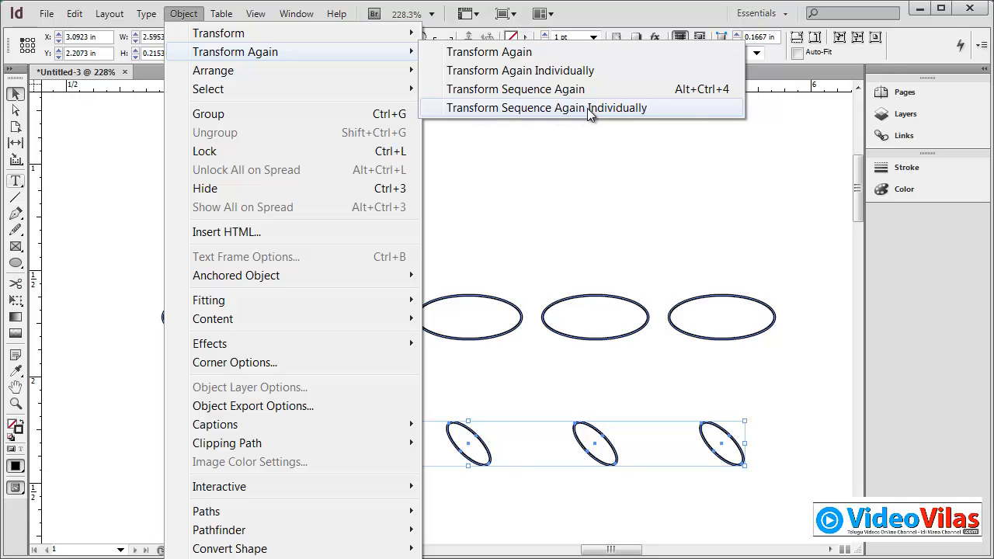
left_click(588, 165)
left_click(589, 165)
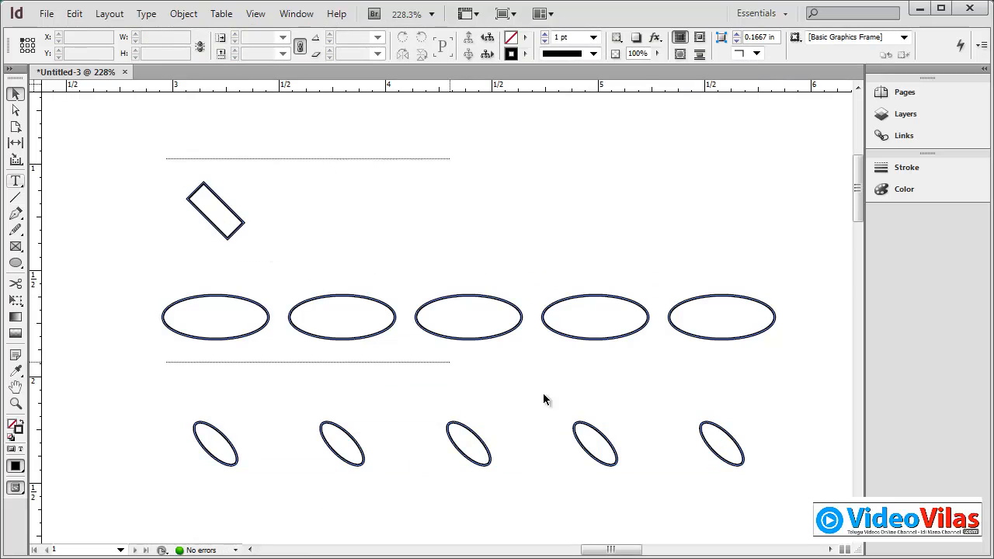
Step: Delete the rectangle and both rows of ellipses, and fit the whole page in the window
left_click_drag(165, 158, 803, 490)
key("Delete")
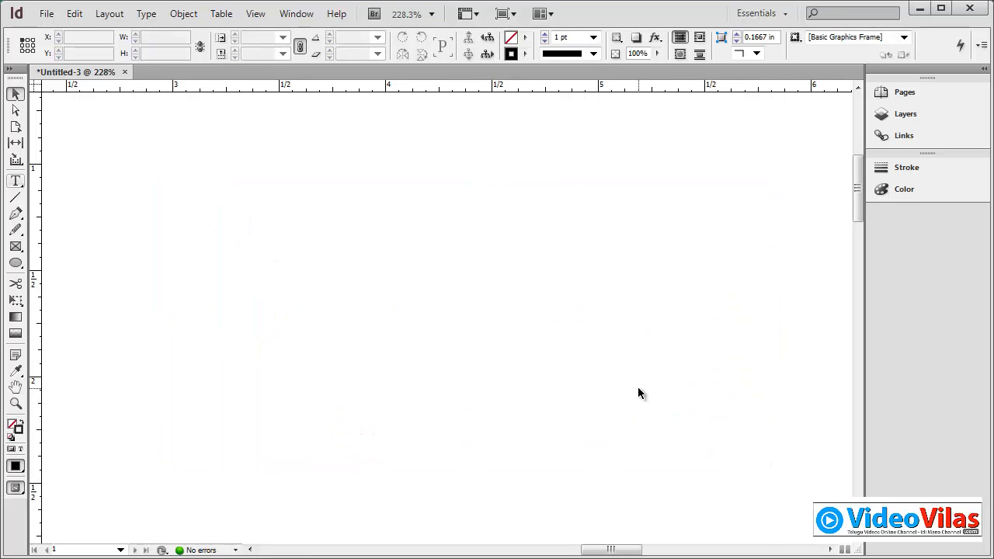
key("ctrl+0")
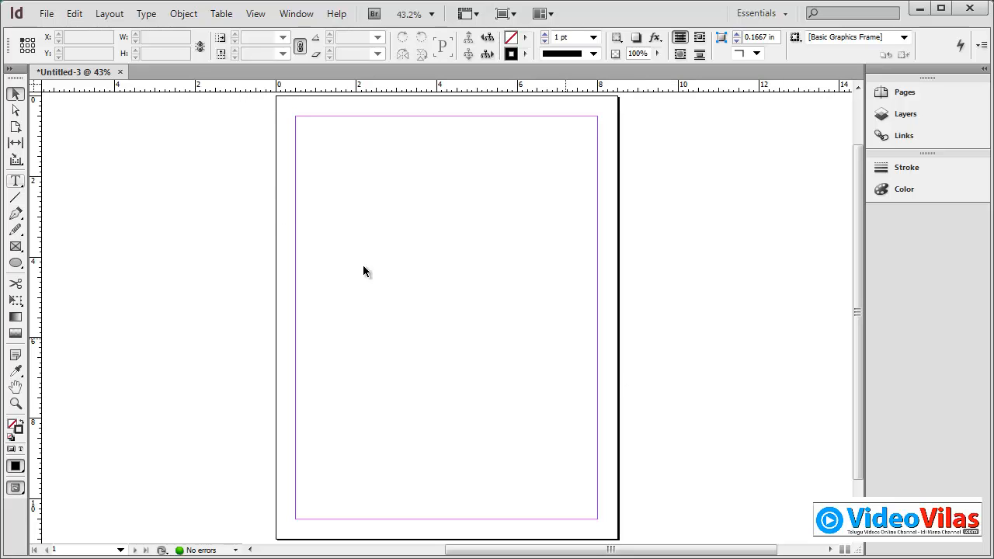
Step: Review the available object, type and layout commands, and compare the options offered by the Type and Selection tools
left_click(184, 13)
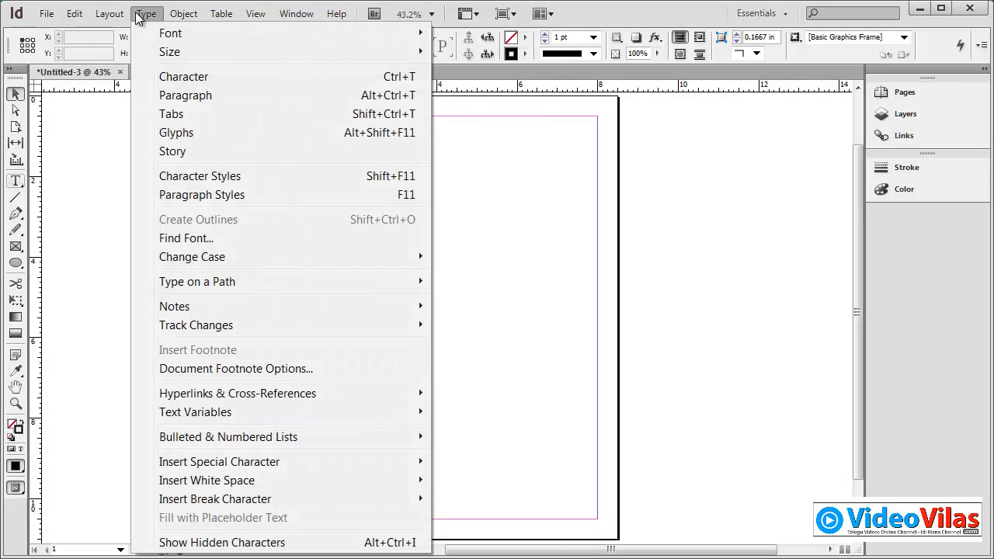
mouse_move(112, 24)
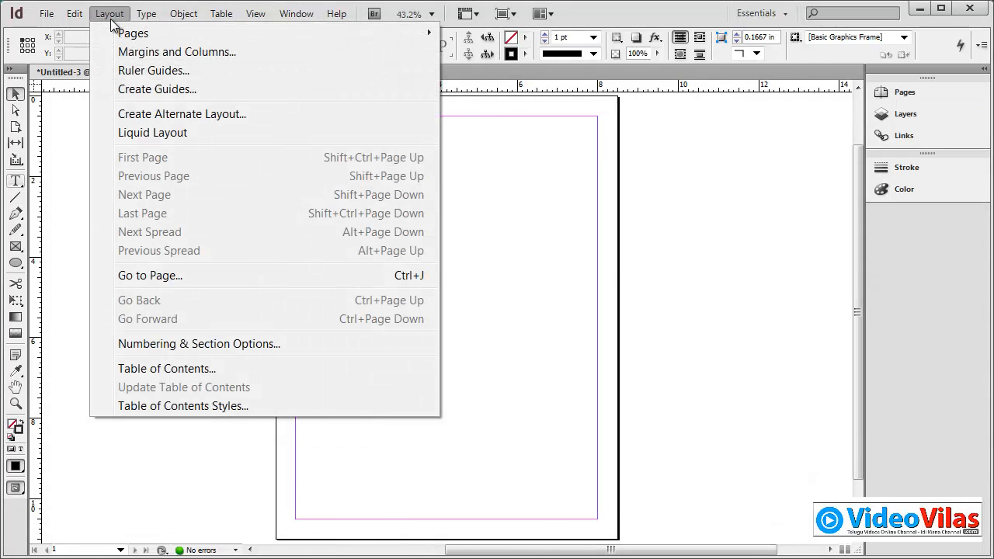
mouse_move(184, 17)
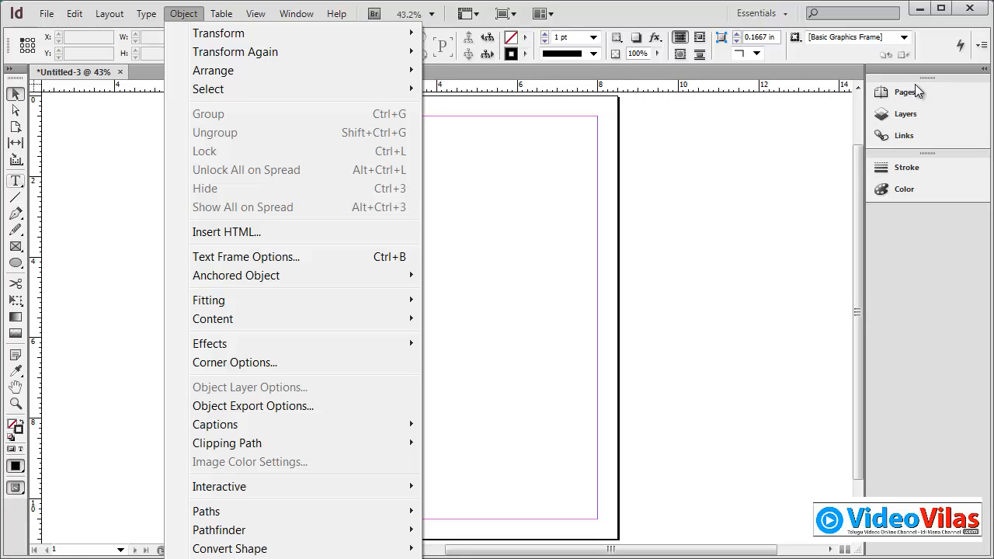
left_click(512, 204)
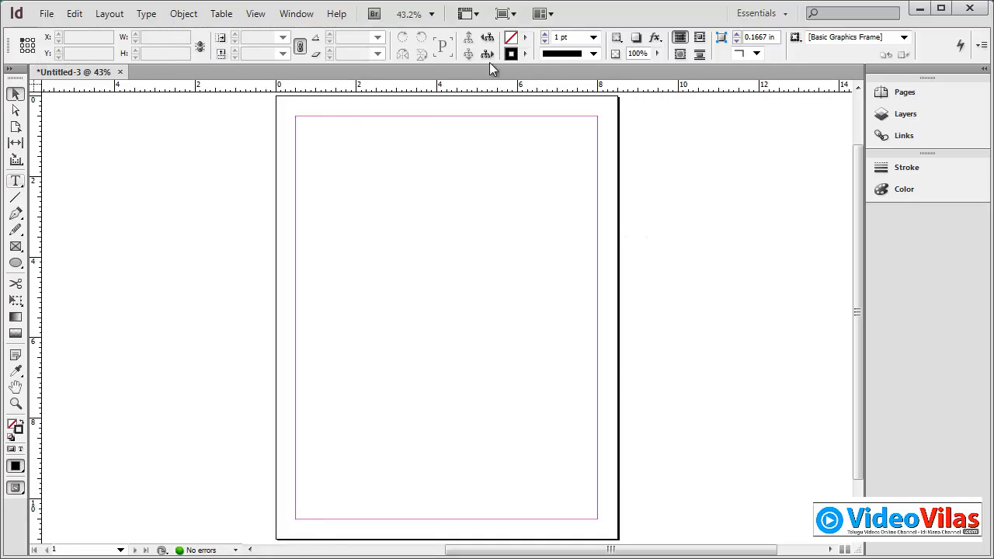
left_click(16, 182)
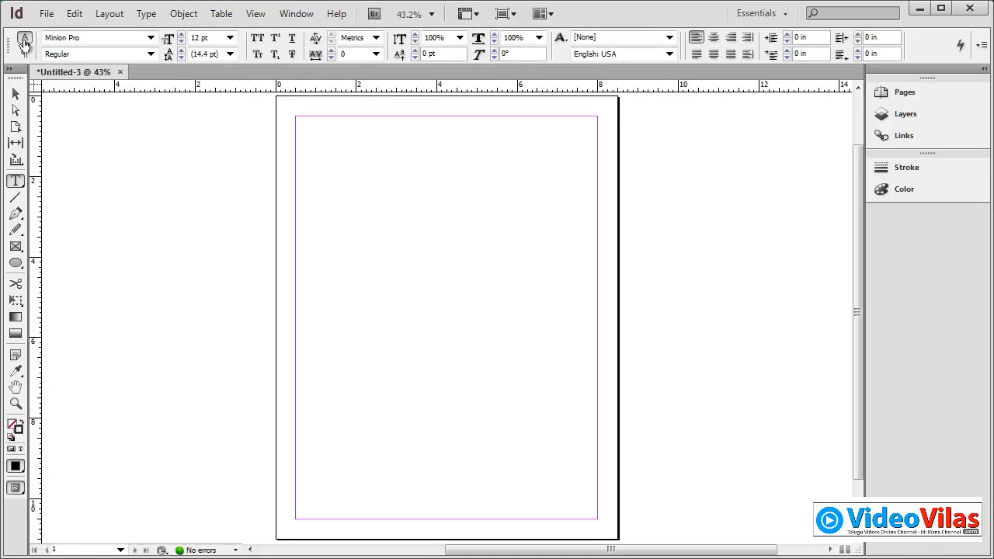
left_click(16, 94)
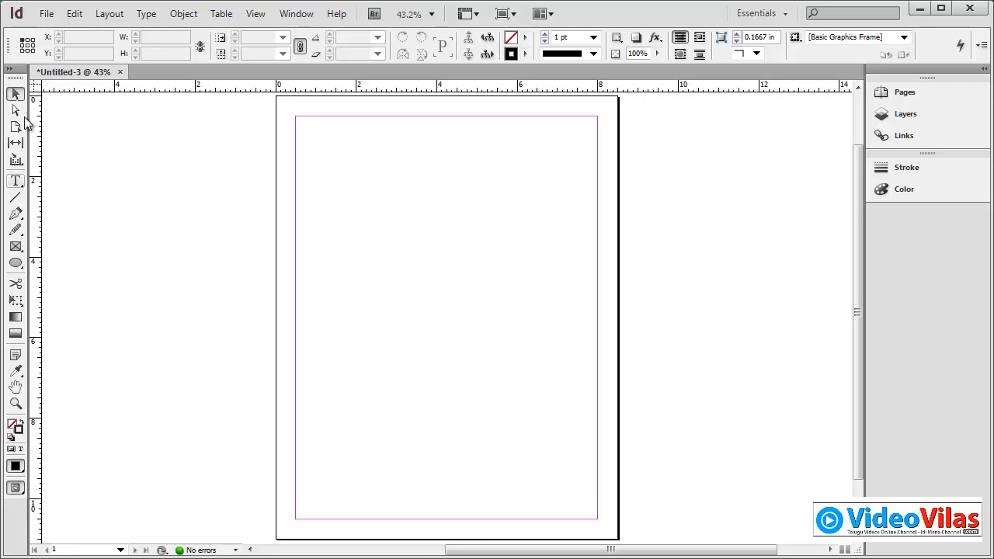
left_click(183, 13)
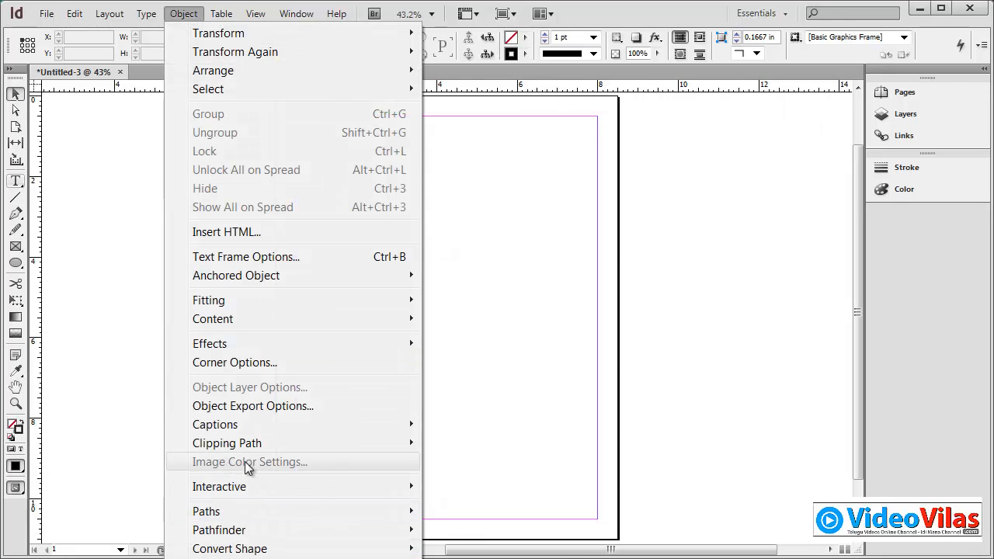
mouse_move(231, 486)
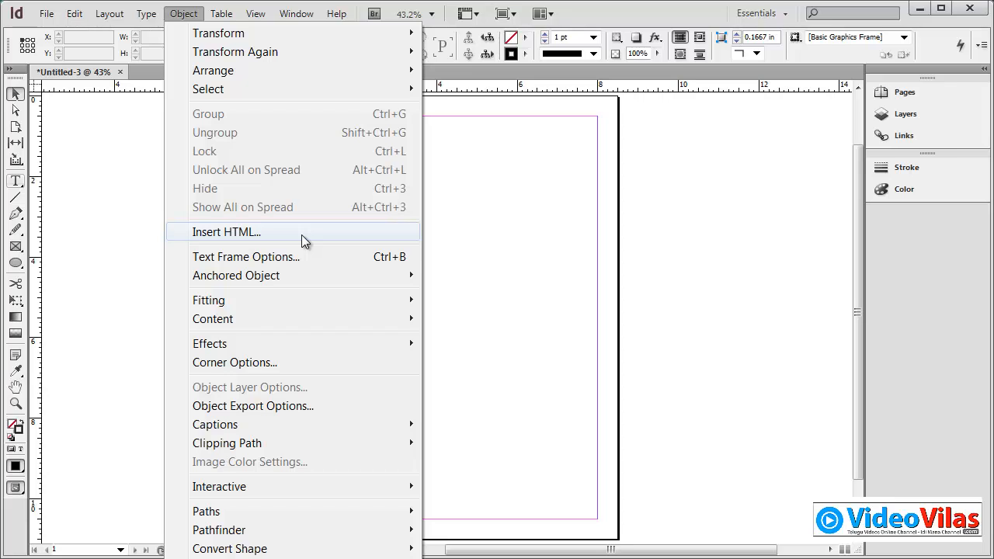
left_click(552, 492)
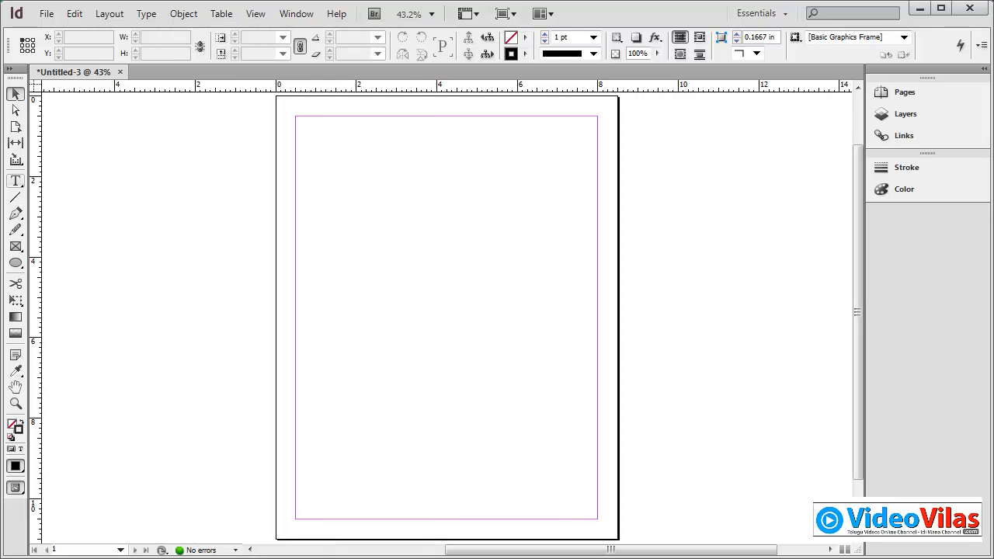